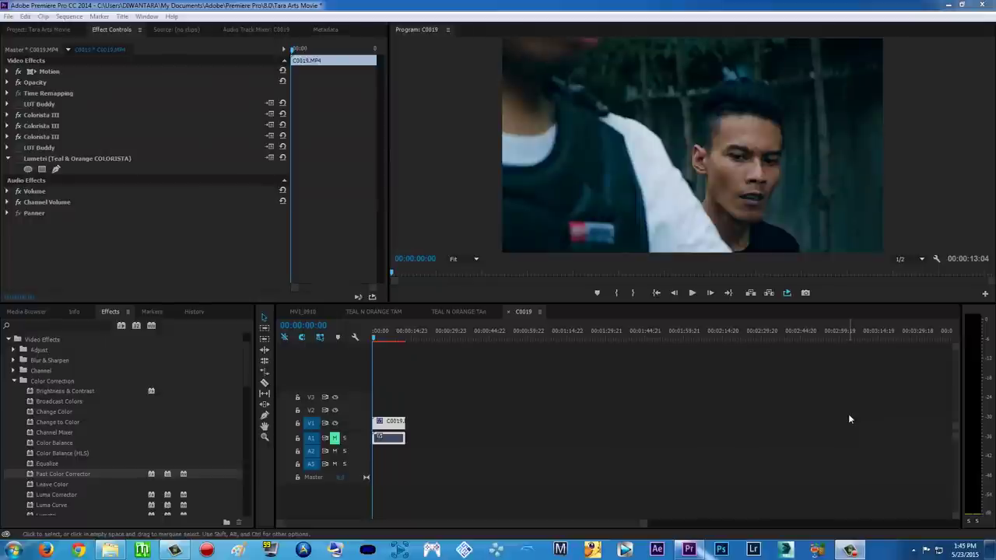
Step: Play the graded C0019 clip and park the playhead at about 00:00:07:05 to review the look
{"action": "left_click", "coordinate": [692, 293]}
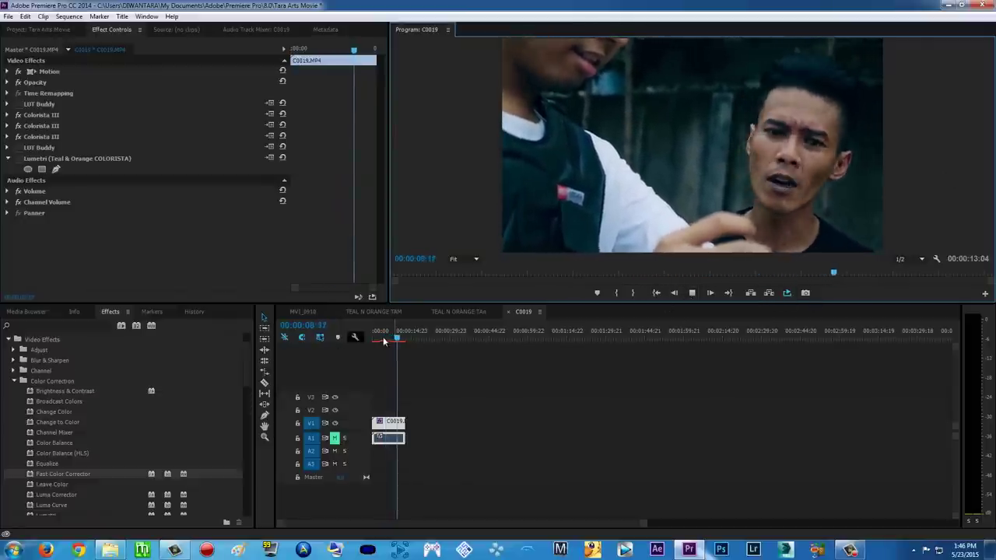
{"action": "left_click_drag", "start_coordinate": [384, 341], "coordinate": [392, 340]}
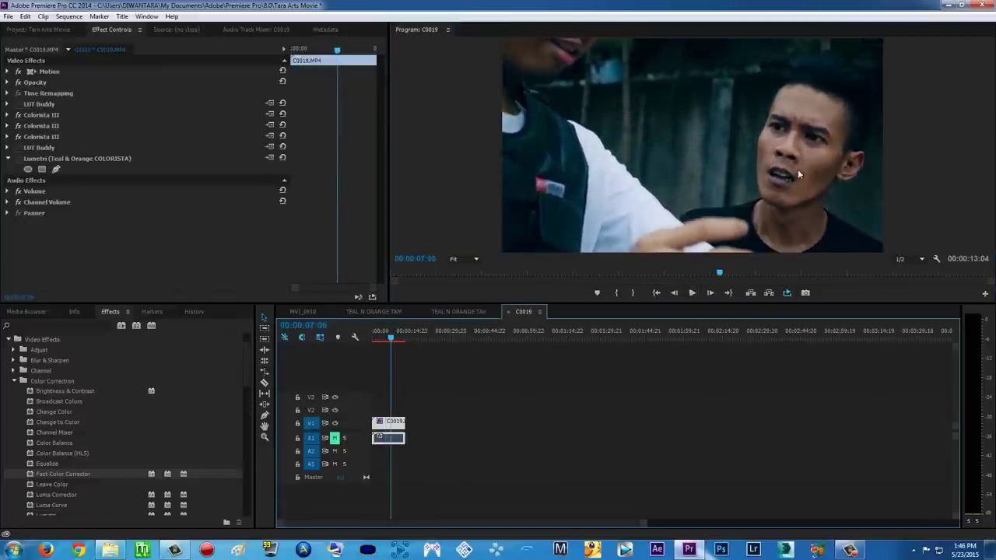
{"action": "key", "text": "Left"}
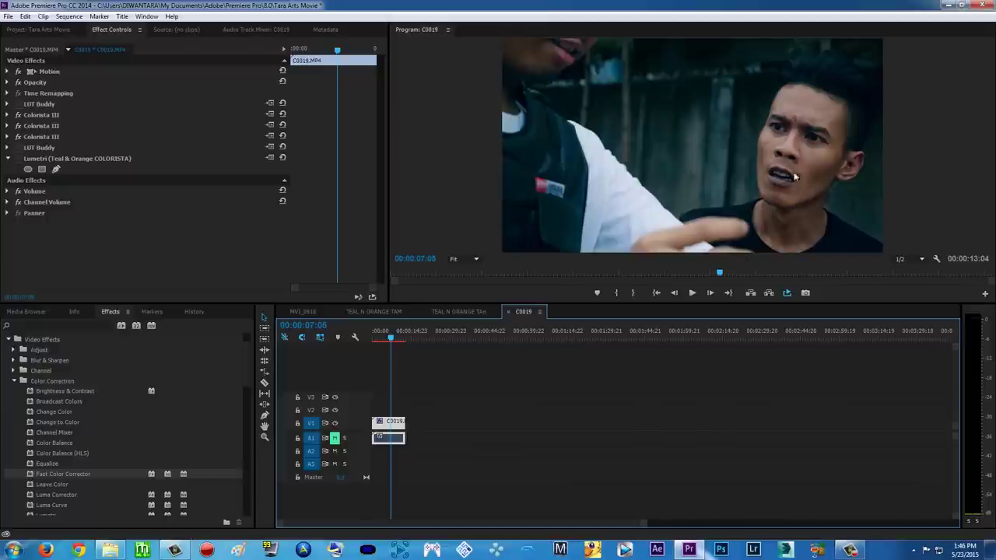
{"action": "key", "text": "Right"}
Step: Examine the settings of the third Colorista III effect on the clip, from the color wheels down to Key, and collapse it
{"action": "left_click", "coordinate": [8, 136]}
{"action": "left_click_drag", "start_coordinate": [377, 121], "coordinate": [381, 245]}
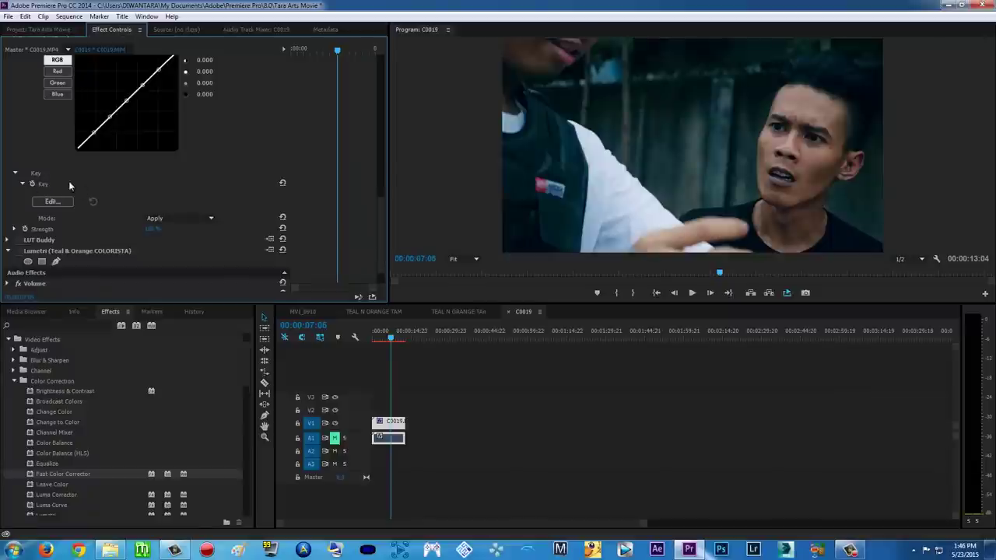
{"action": "scroll", "coordinate": [382, 212], "scroll_direction": "down", "scroll_amount": 1}
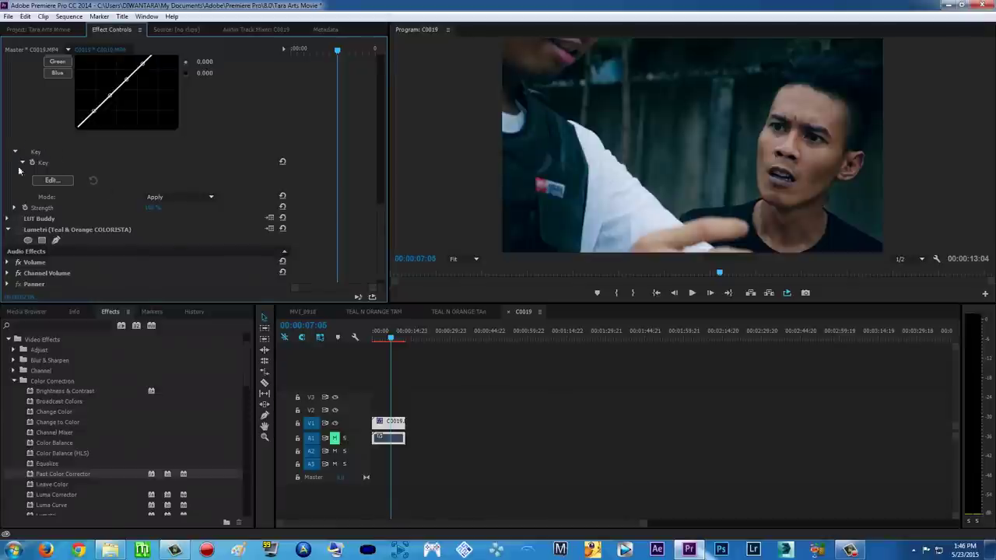
{"action": "left_click_drag", "start_coordinate": [382, 222], "coordinate": [347, 72]}
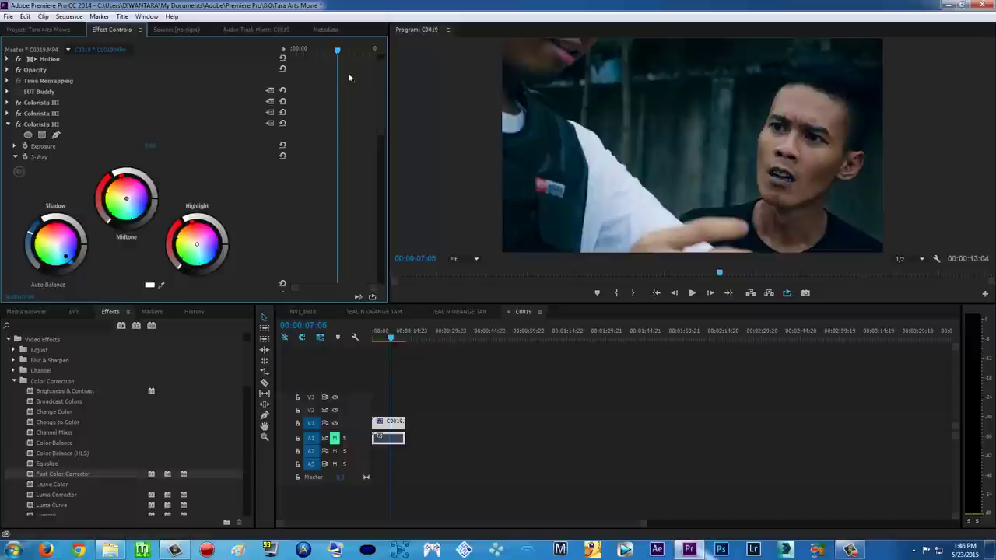
{"action": "left_click", "coordinate": [10, 125]}
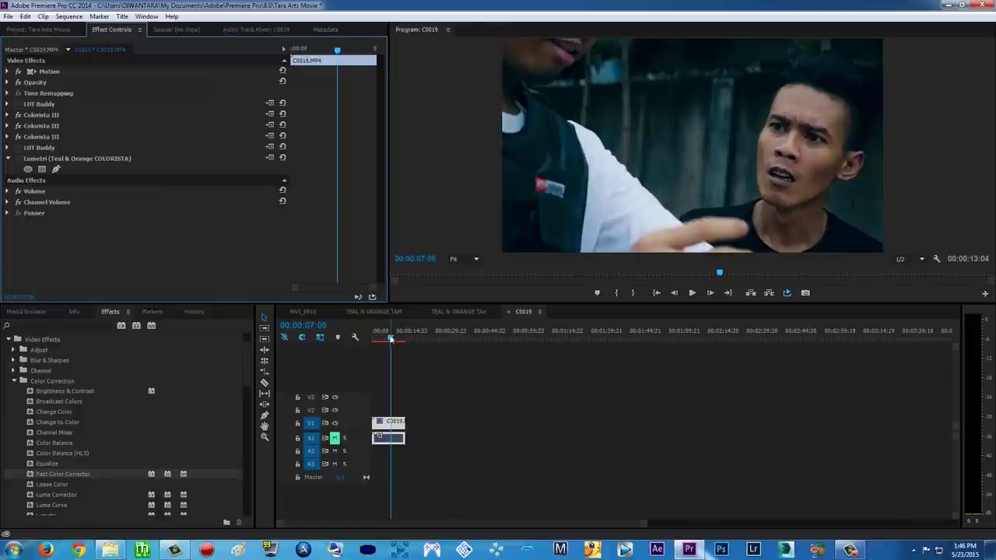
Step: Turn off the Colorista III effects to see the ungraded frame, and re-enable them one at a time to compare each stage
{"action": "left_click", "coordinate": [391, 339]}
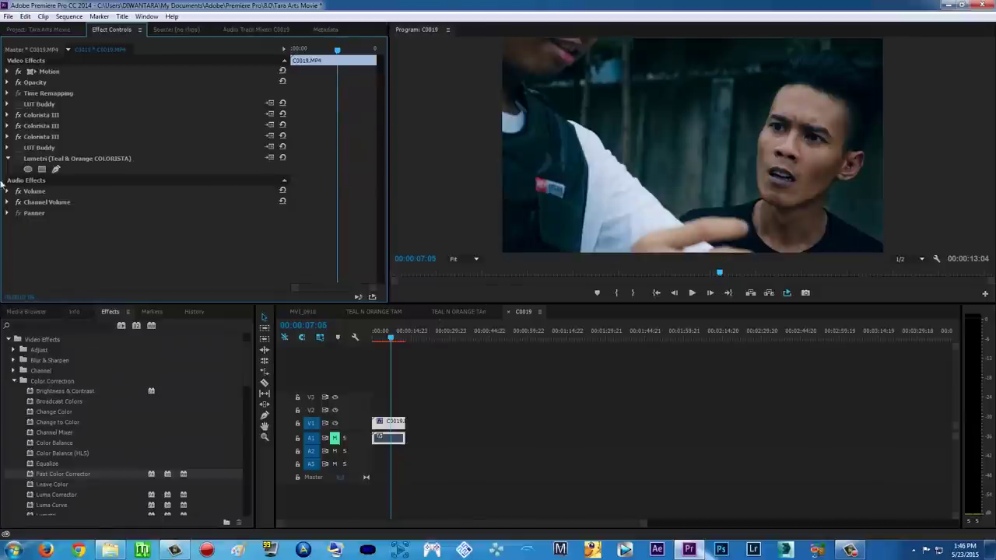
{"action": "left_click", "coordinate": [18, 125]}
{"action": "left_click", "coordinate": [17, 115]}
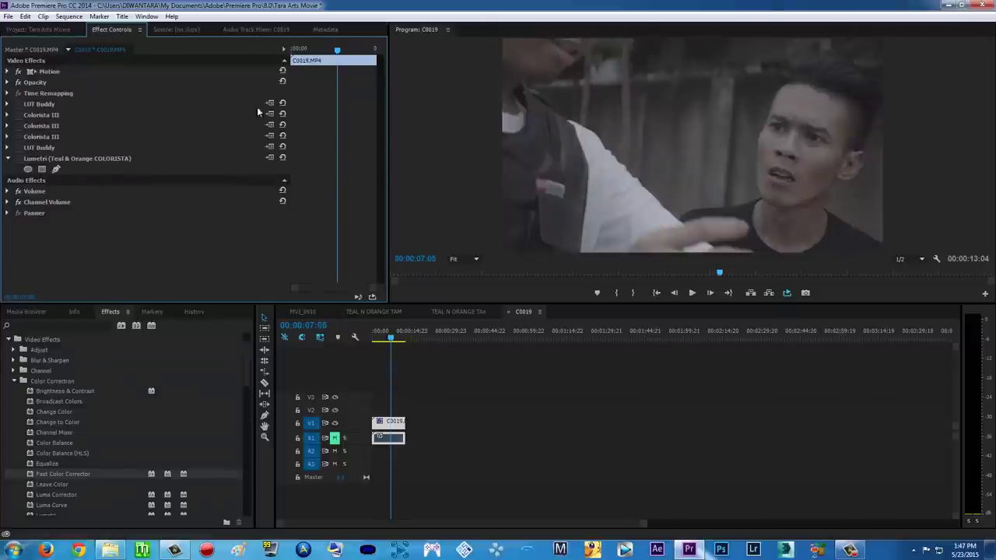
{"action": "left_click", "coordinate": [20, 115]}
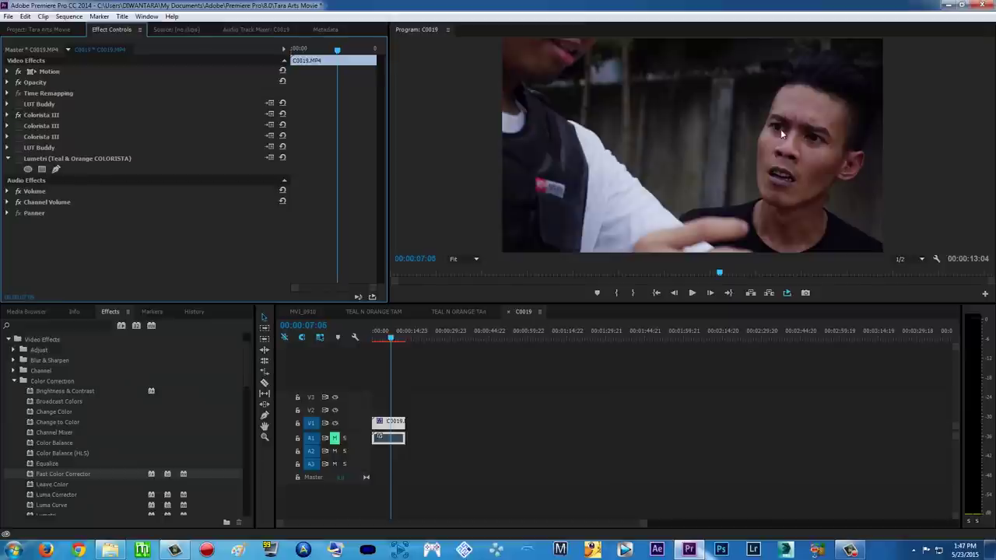
{"action": "left_click", "coordinate": [18, 125]}
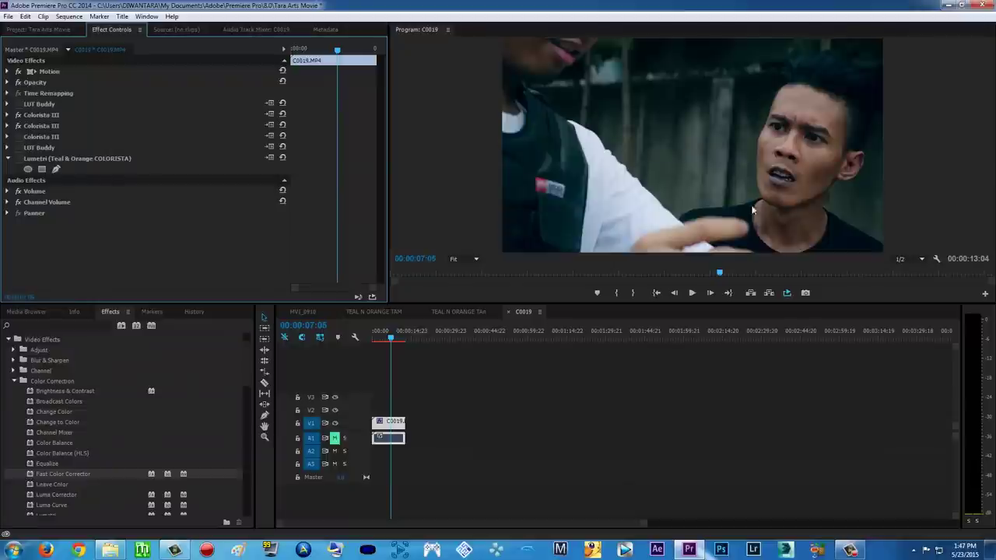
{"action": "left_click", "coordinate": [18, 136]}
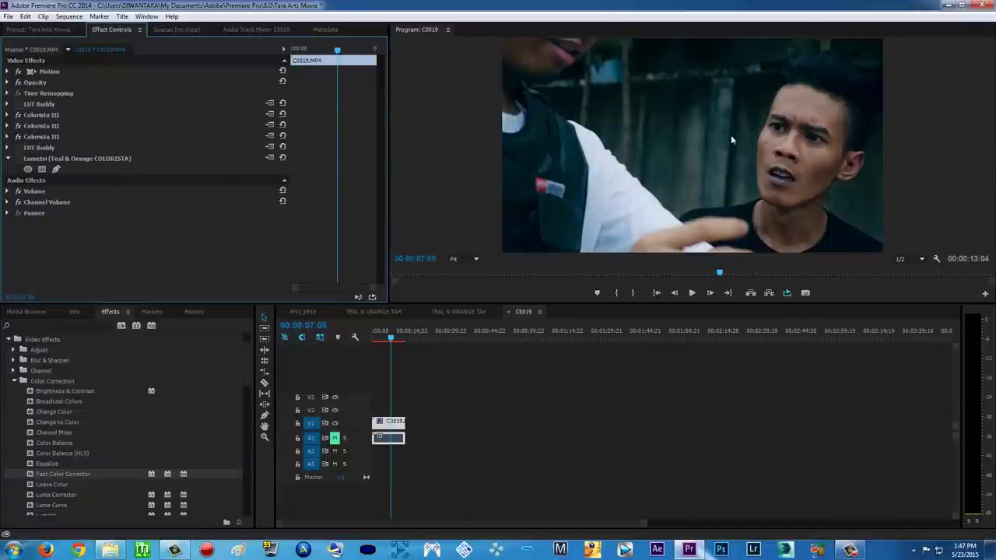
Step: Toggle the third Colorista III effect off and on to compare the frame with and without it
{"action": "left_click", "coordinate": [19, 137]}
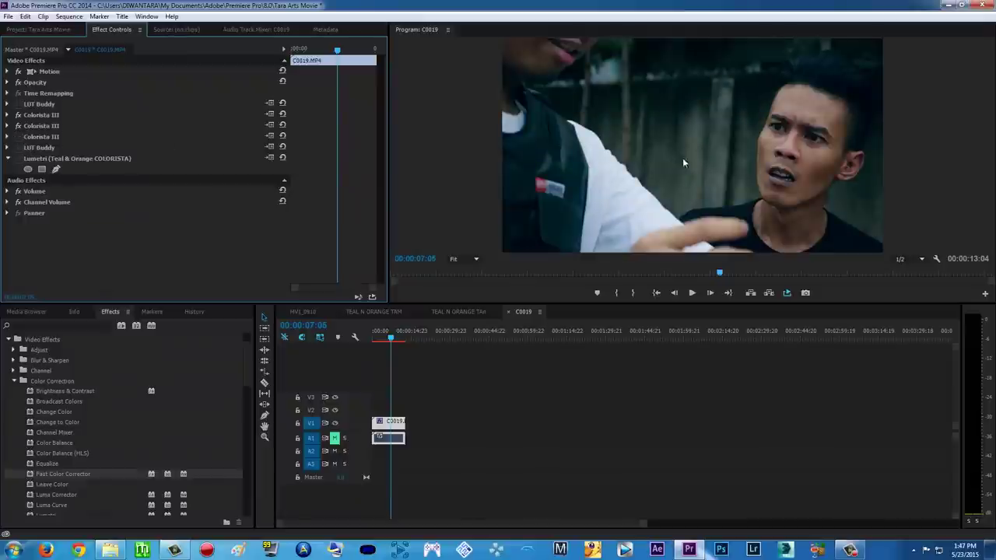
{"action": "left_click", "coordinate": [19, 137]}
{"action": "key", "text": "Right"}
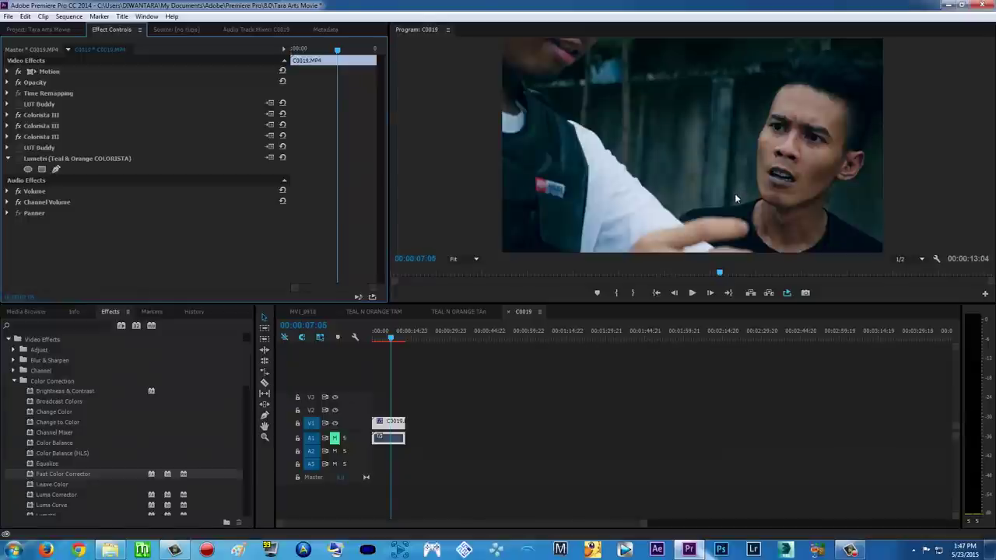
{"action": "left_click", "coordinate": [19, 137]}
{"action": "left_click", "coordinate": [19, 137]}
Step: Play the clip from its start and stop at 00:00:03:10
{"action": "left_click_drag", "start_coordinate": [391, 337], "coordinate": [373, 337]}
{"action": "left_click", "coordinate": [692, 292]}
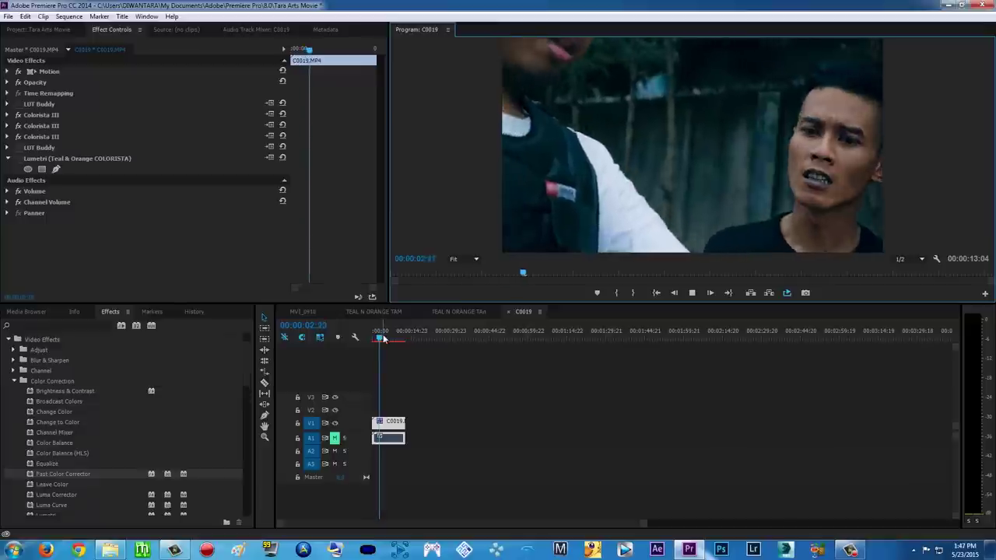
{"action": "key", "text": "space"}
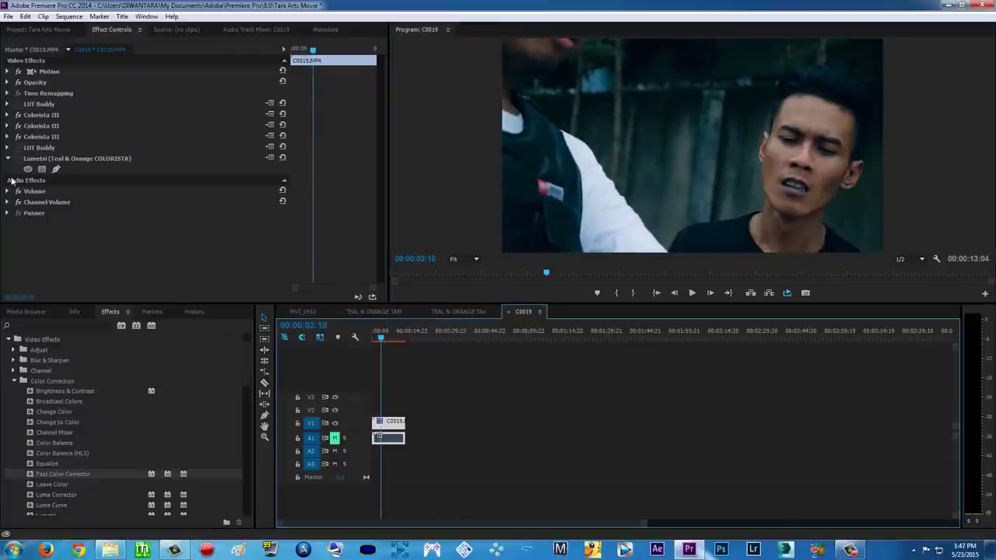
Step: Compare the frame without the third Colorista III effect, and leave all three existing Colorista III effects disabled
{"action": "left_click", "coordinate": [18, 136]}
{"action": "left_click", "coordinate": [18, 136]}
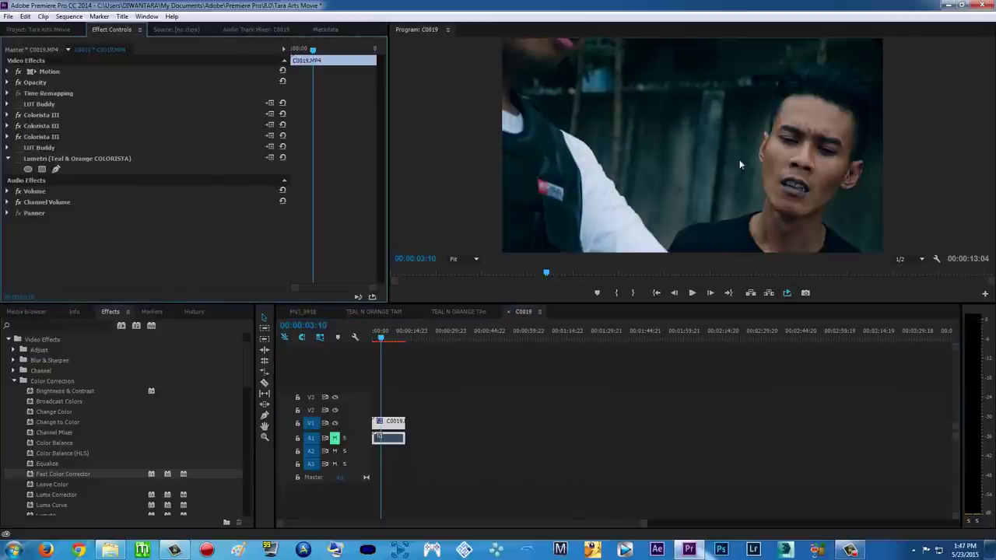
{"action": "left_click", "coordinate": [18, 137]}
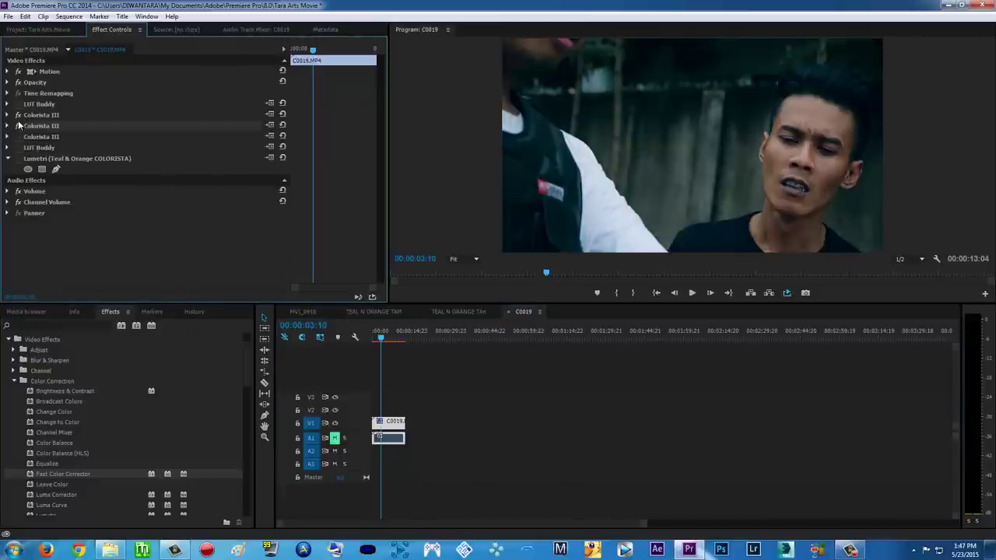
{"action": "left_click", "coordinate": [18, 125]}
{"action": "left_click", "coordinate": [18, 114]}
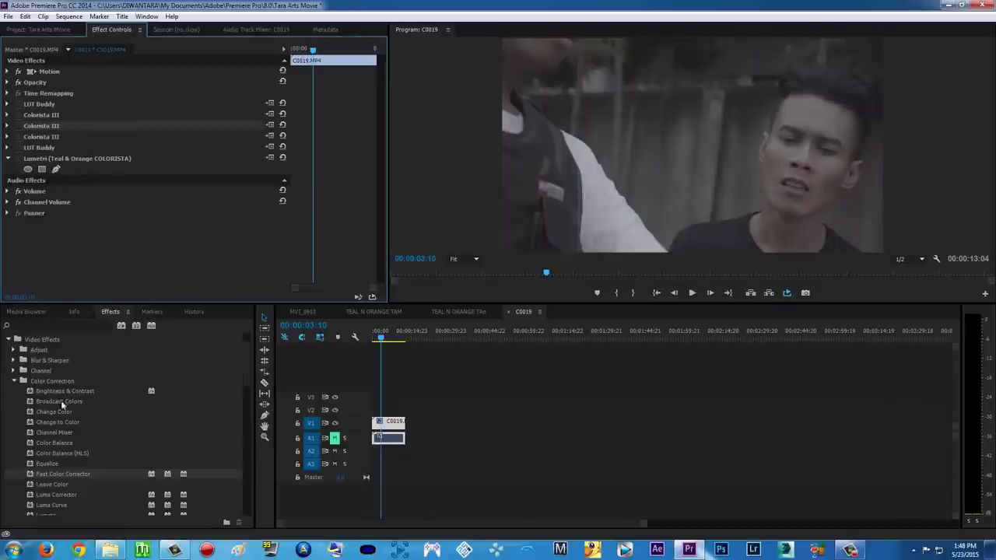
Step: Apply a new Colorista III effect from Magic Bullet Suite to the C0019 clip
{"action": "scroll", "coordinate": [78, 406], "scroll_direction": "down", "scroll_amount": 1}
{"action": "scroll", "coordinate": [6, 377], "scroll_direction": "up", "scroll_amount": 1}
{"action": "left_click", "coordinate": [13, 382]}
{"action": "left_click", "coordinate": [13, 475]}
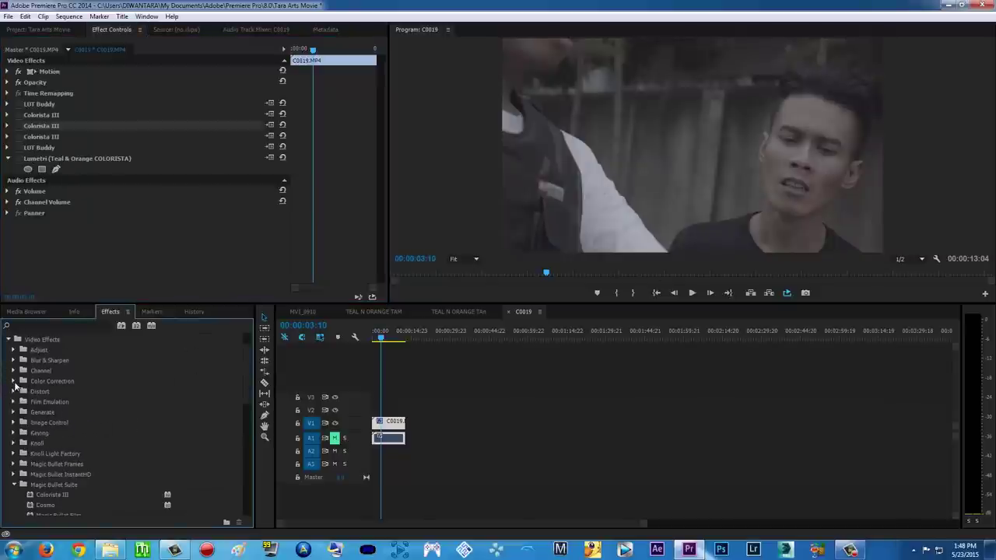
{"action": "scroll", "coordinate": [92, 422], "scroll_direction": "down", "scroll_amount": 2}
{"action": "left_click", "coordinate": [50, 411]}
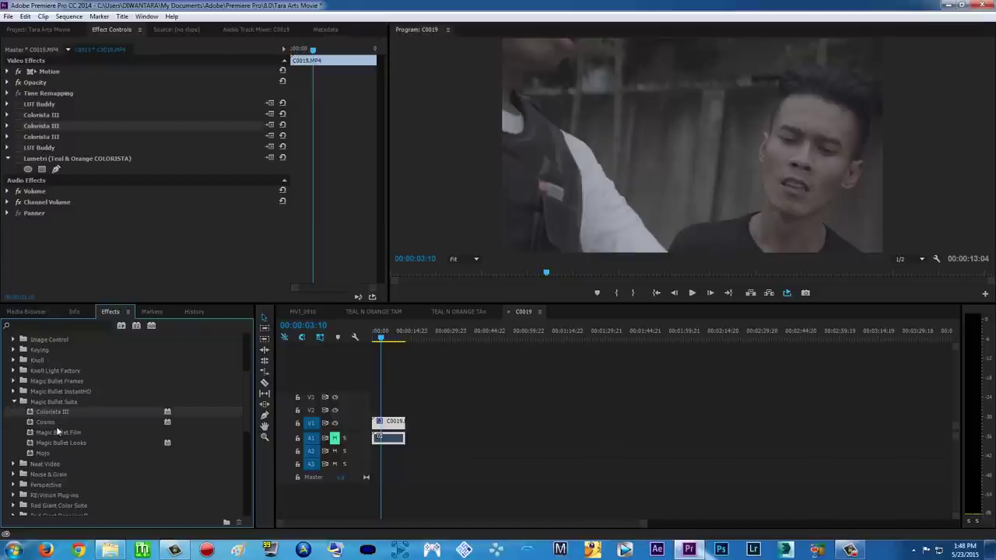
{"action": "left_click_drag", "start_coordinate": [50, 410], "coordinate": [388, 422]}
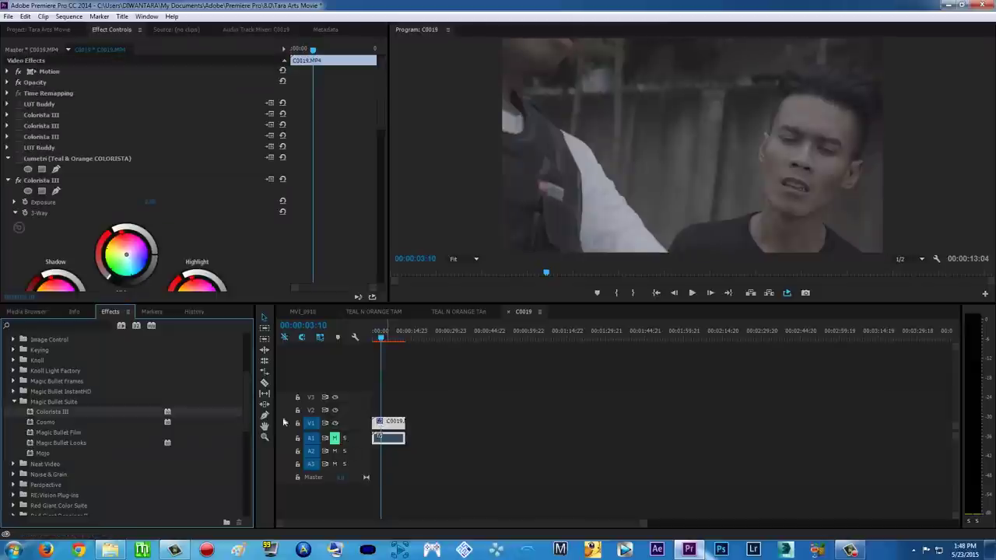
Step: In the new effect's 3-Way wheels, slightly lower the Shadow and Midtone luminance and raise the Highlight luminance
{"action": "left_click_drag", "start_coordinate": [380, 128], "coordinate": [372, 151]}
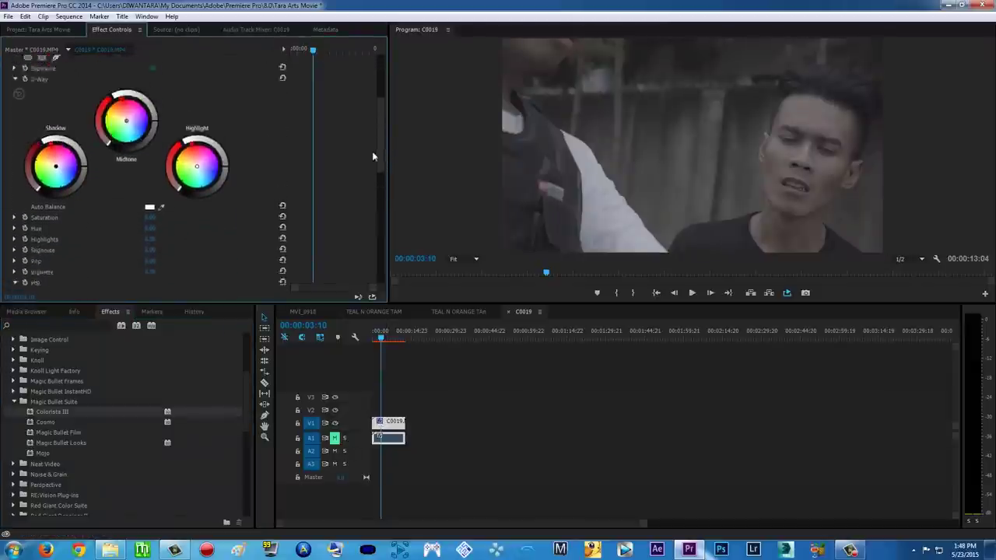
{"action": "scroll", "coordinate": [267, 185], "scroll_direction": "up", "scroll_amount": 3}
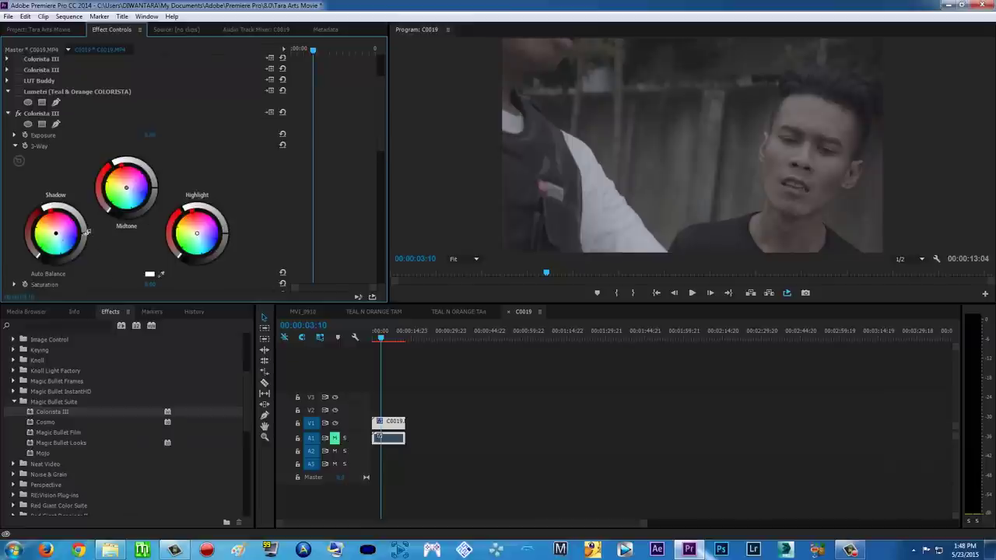
{"action": "left_click_drag", "start_coordinate": [86, 232], "coordinate": [86, 229]}
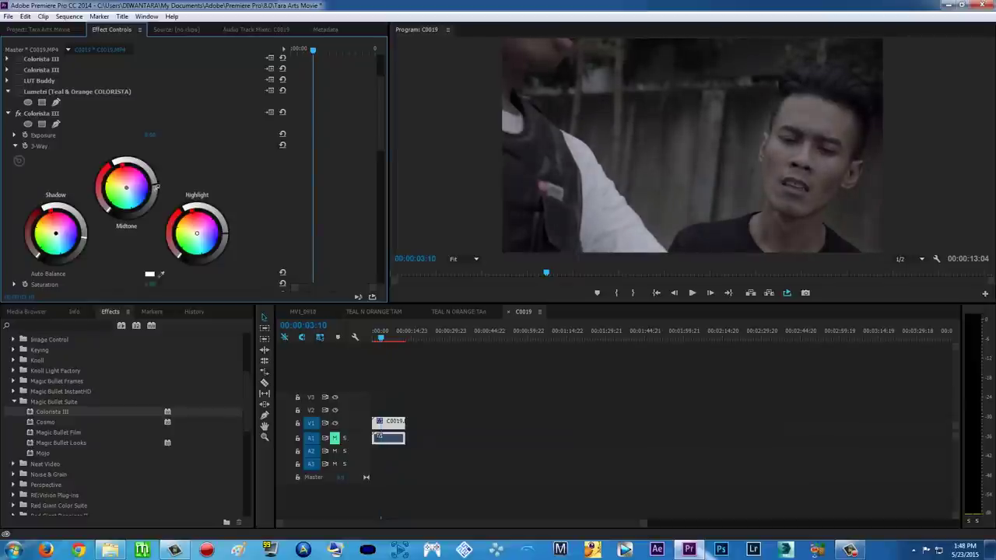
{"action": "scroll", "coordinate": [384, 134], "scroll_direction": "down", "scroll_amount": 2}
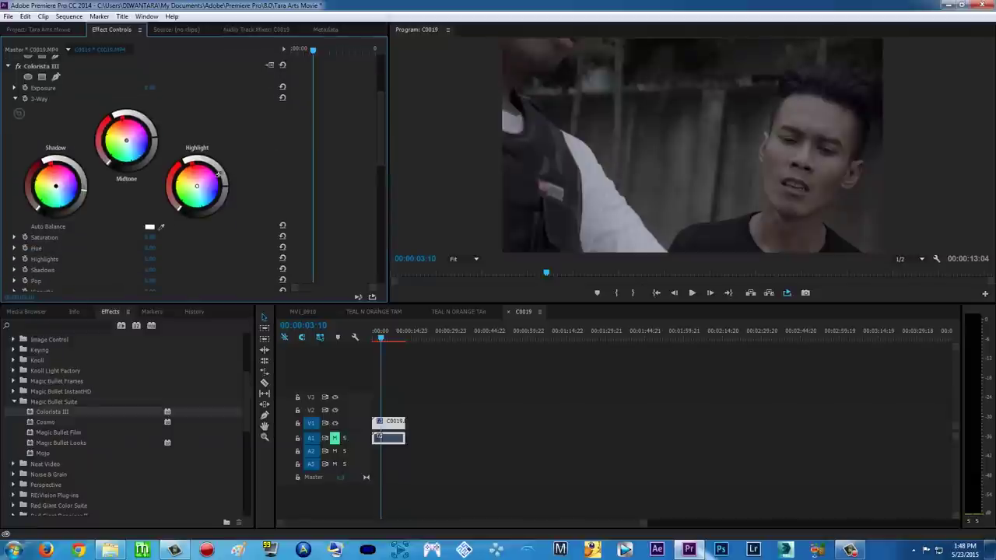
{"action": "left_click_drag", "start_coordinate": [227, 180], "coordinate": [228, 182]}
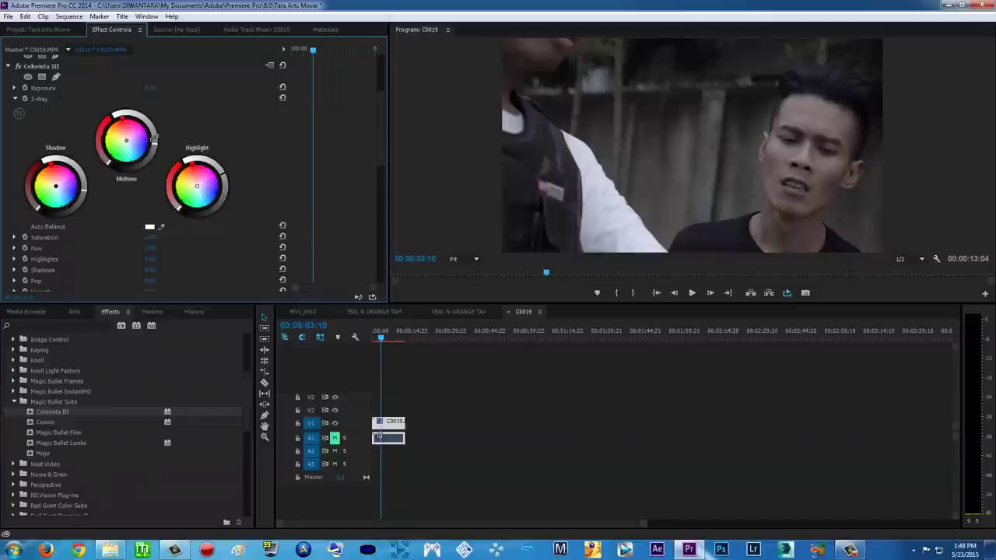
Step: Set the new Colorista III effect's Saturation to 100, increase Pop and Highlights, and reduce Shadows below zero
{"action": "scroll", "coordinate": [172, 185], "scroll_direction": "down", "scroll_amount": 2}
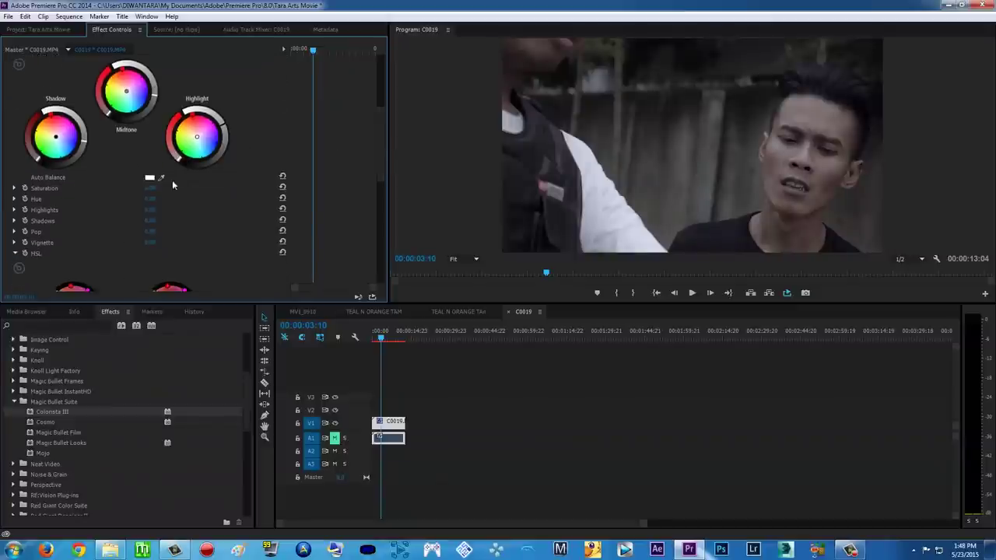
{"action": "left_click_drag", "start_coordinate": [150, 189], "coordinate": [300, 126]}
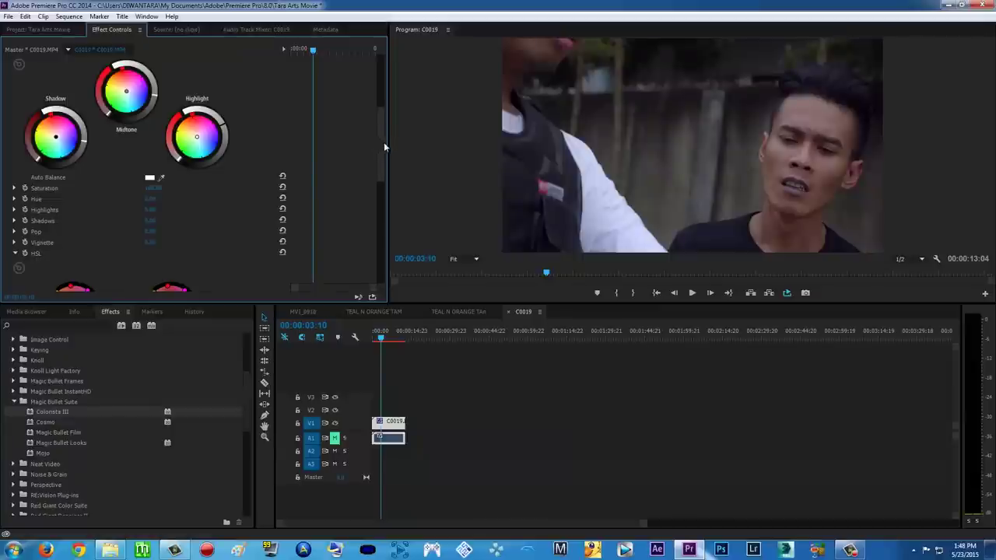
{"action": "scroll", "coordinate": [384, 144], "scroll_direction": "down", "scroll_amount": 3}
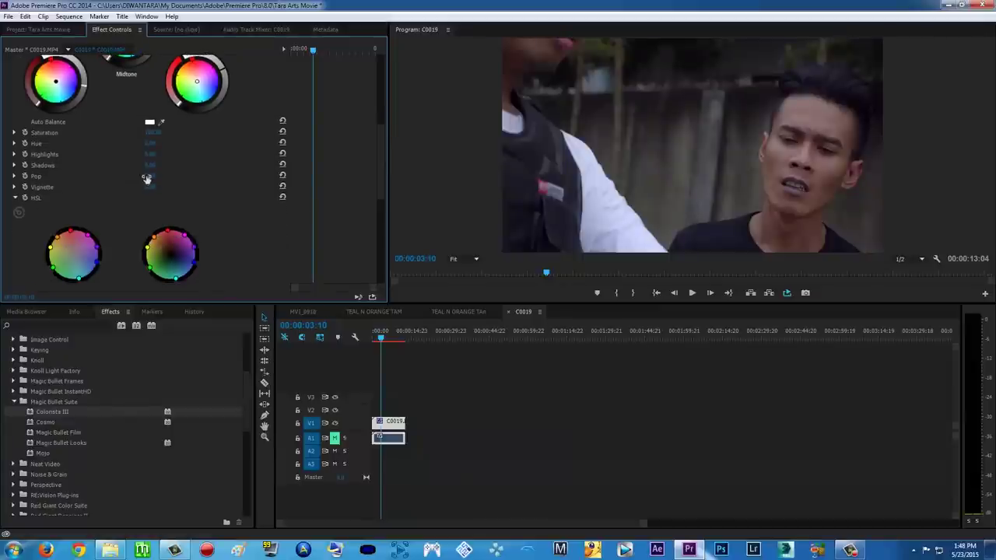
{"action": "left_click_drag", "start_coordinate": [162, 177], "coordinate": [170, 182]}
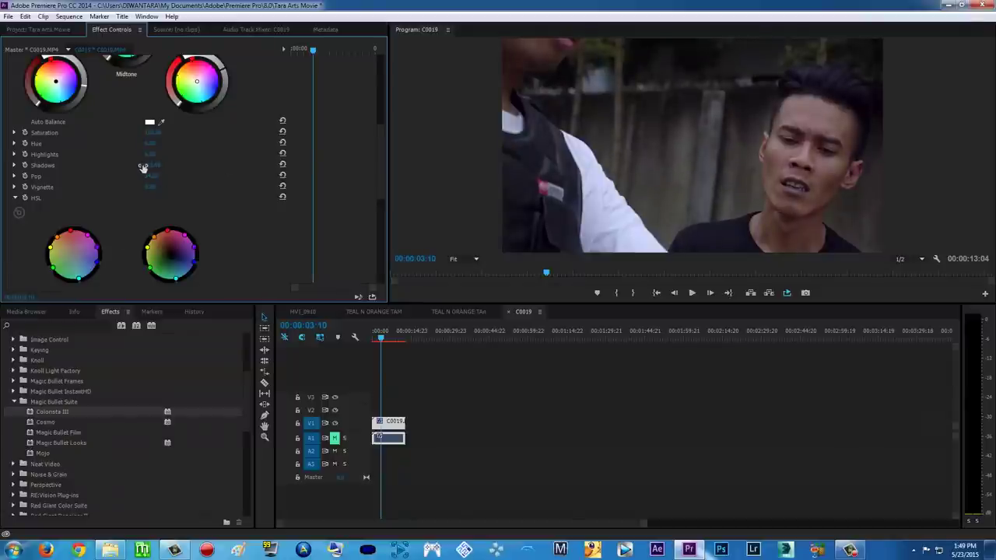
{"action": "mouse_move", "coordinate": [150, 155]}
{"action": "left_mouse_down"}
{"action": "mouse_move", "coordinate": [176, 157]}
{"action": "mouse_move", "coordinate": [163, 156]}
{"action": "left_mouse_up"}
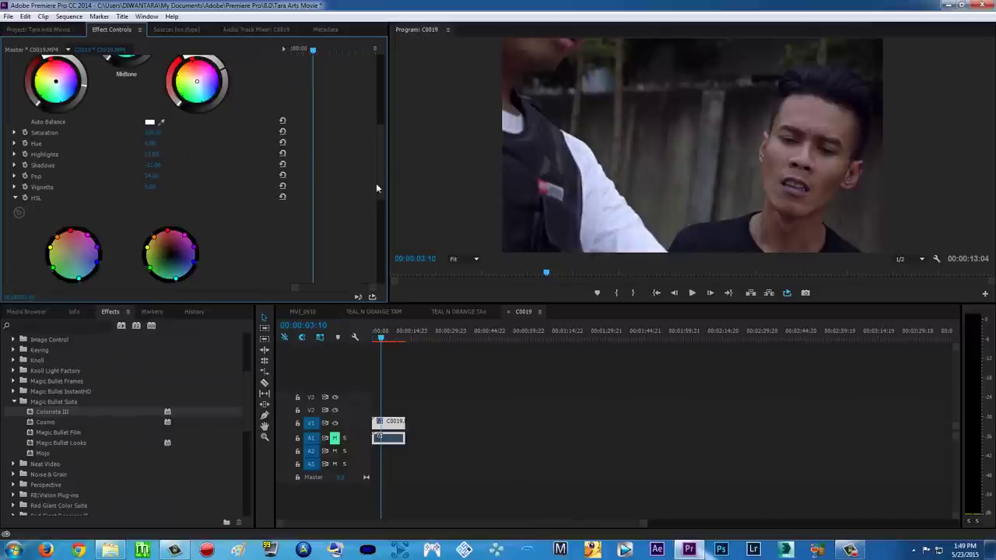
Step: Set the Colorista III RGB curve's four adjustments to +0.060, +0.390, +0.110 and +0.110, and pull its lowest point down slightly
{"action": "scroll", "coordinate": [383, 175], "scroll_direction": "down", "scroll_amount": 2}
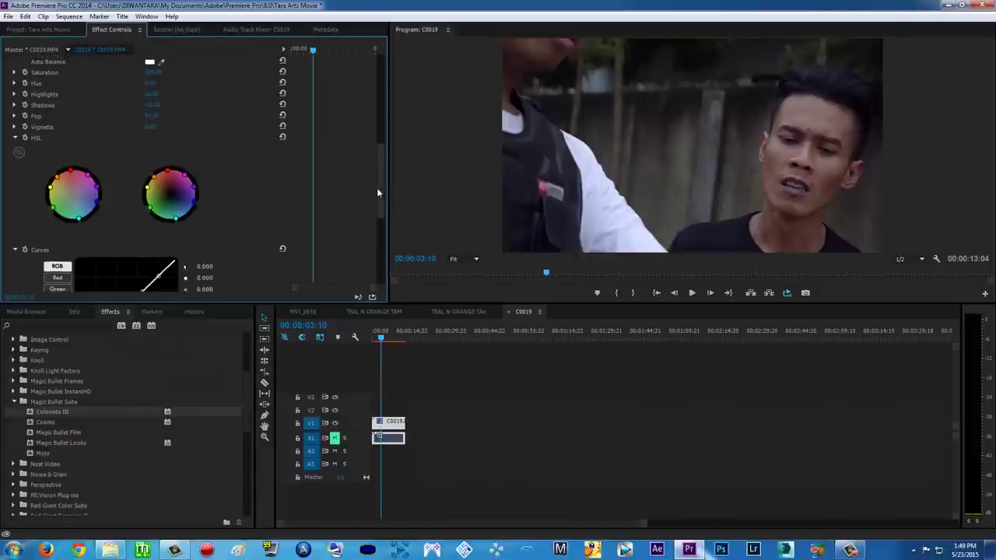
{"action": "scroll", "coordinate": [375, 183], "scroll_direction": "down", "scroll_amount": 5}
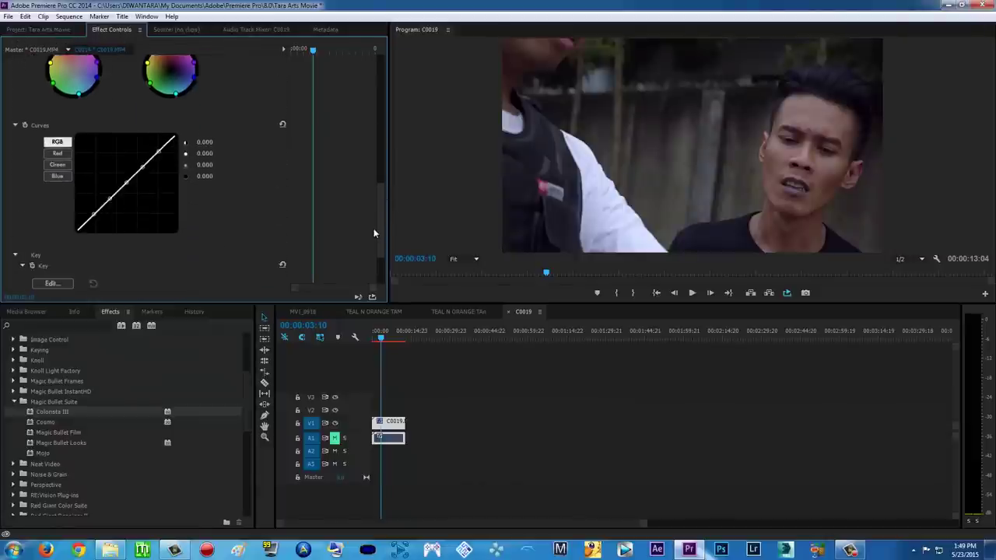
{"action": "mouse_move", "coordinate": [204, 141]}
{"action": "left_mouse_down"}
{"action": "mouse_move", "coordinate": [215, 141]}
{"action": "mouse_move", "coordinate": [207, 143]}
{"action": "left_mouse_up"}
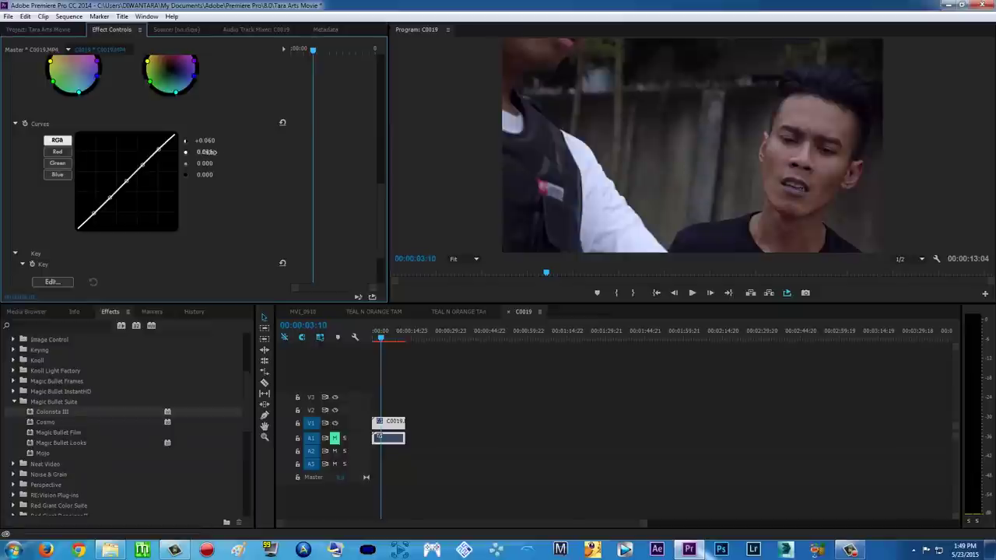
{"action": "left_click_drag", "start_coordinate": [207, 152], "coordinate": [195, 184]}
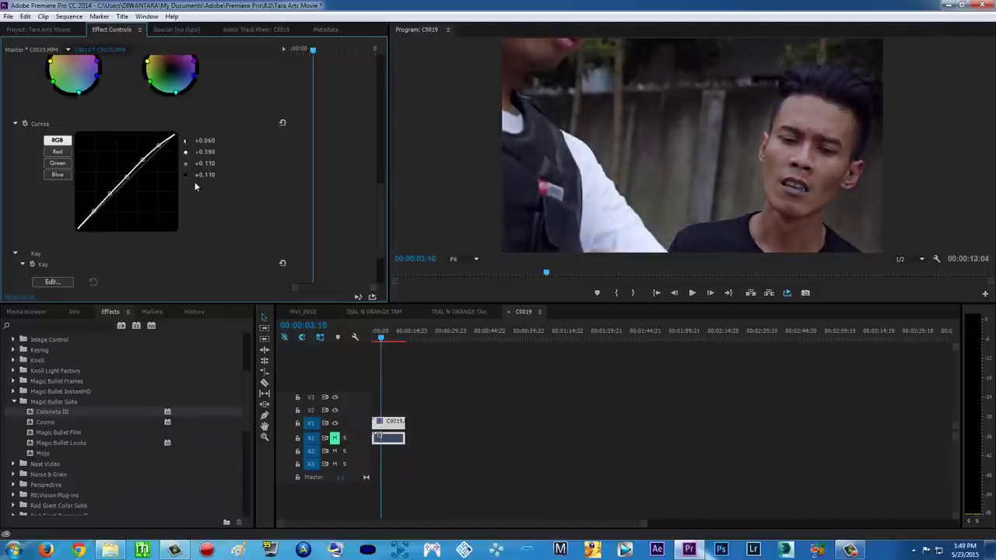
{"action": "left_click_drag", "start_coordinate": [96, 215], "coordinate": [96, 217]}
Step: Collapse the finished Colorista III effect and apply another Colorista III from Magic Bullet Suite to the C0019 clip
{"action": "left_click_drag", "start_coordinate": [377, 199], "coordinate": [380, 62]}
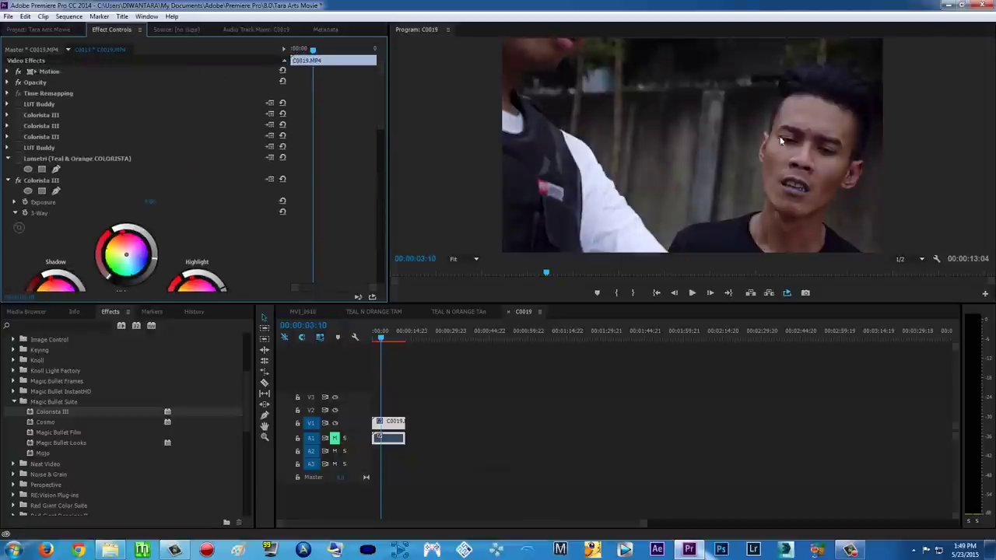
{"action": "left_click", "coordinate": [8, 180]}
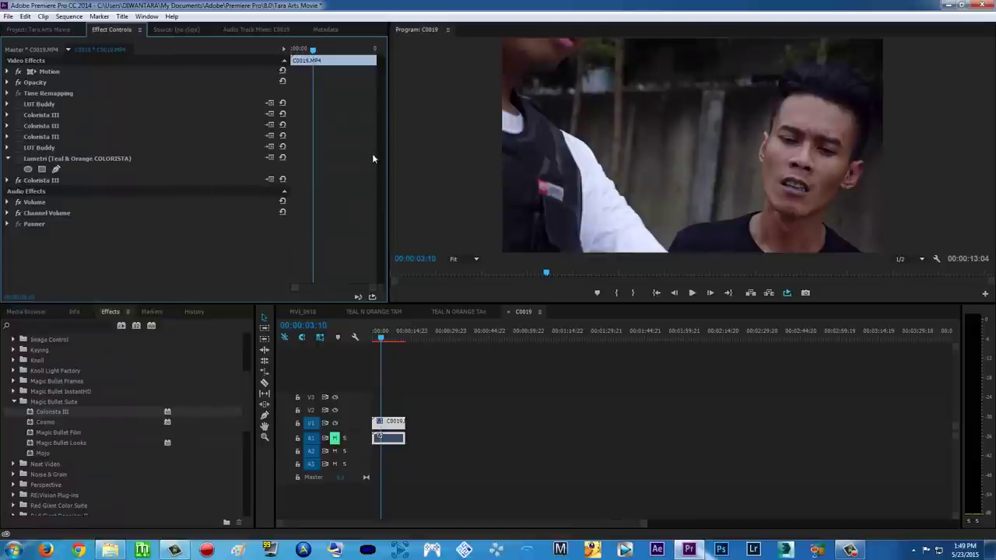
{"action": "left_click", "coordinate": [36, 416]}
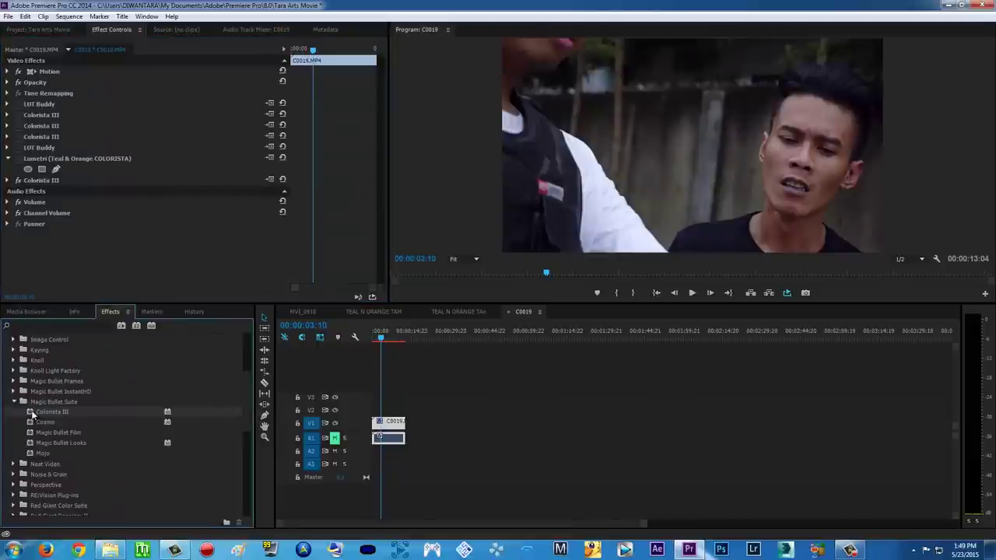
{"action": "left_click_drag", "start_coordinate": [107, 398], "coordinate": [389, 424]}
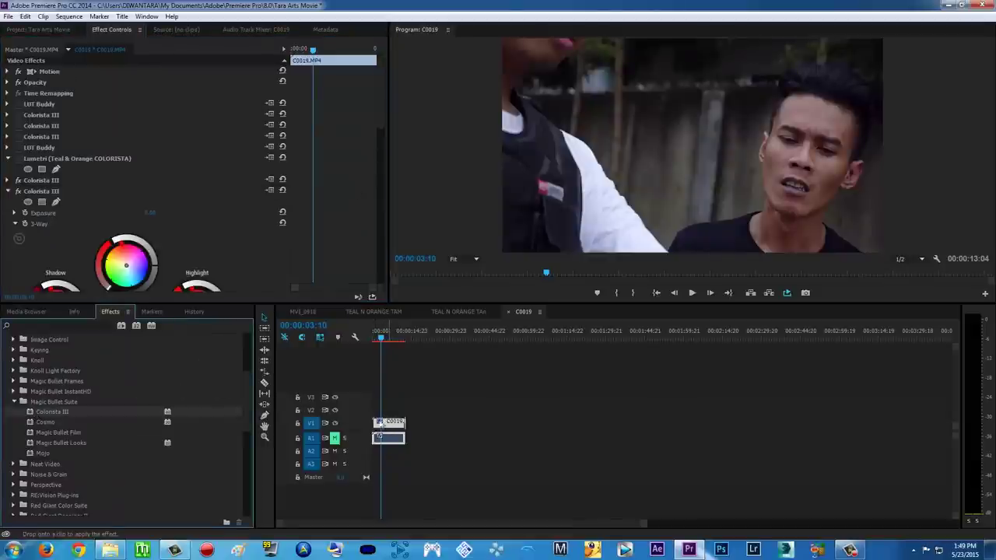
{"action": "left_click", "coordinate": [44, 193]}
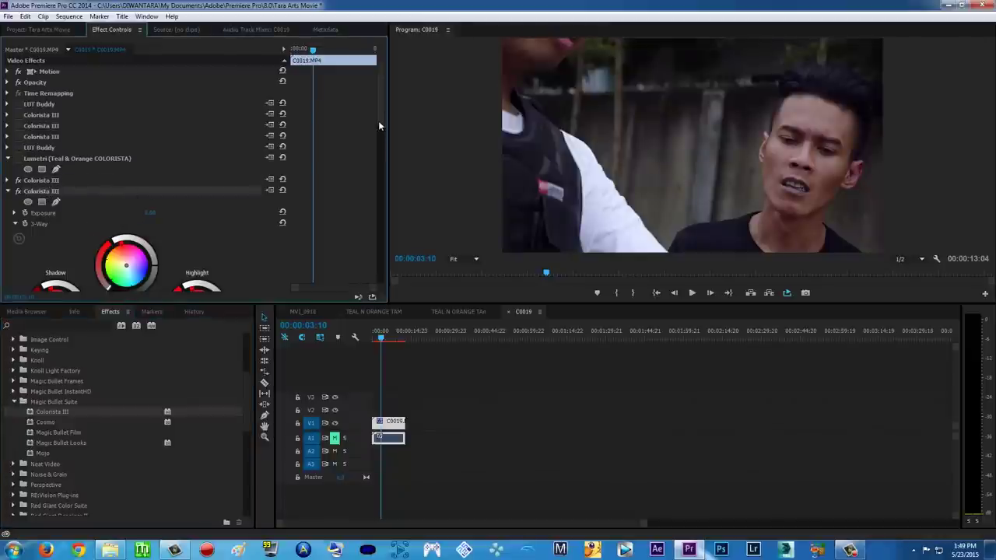
Step: In the new effect's 3-Way wheels, push the Shadow color toward teal-blue and the Midtone color slightly toward orange
{"action": "left_click_drag", "start_coordinate": [379, 120], "coordinate": [387, 172]}
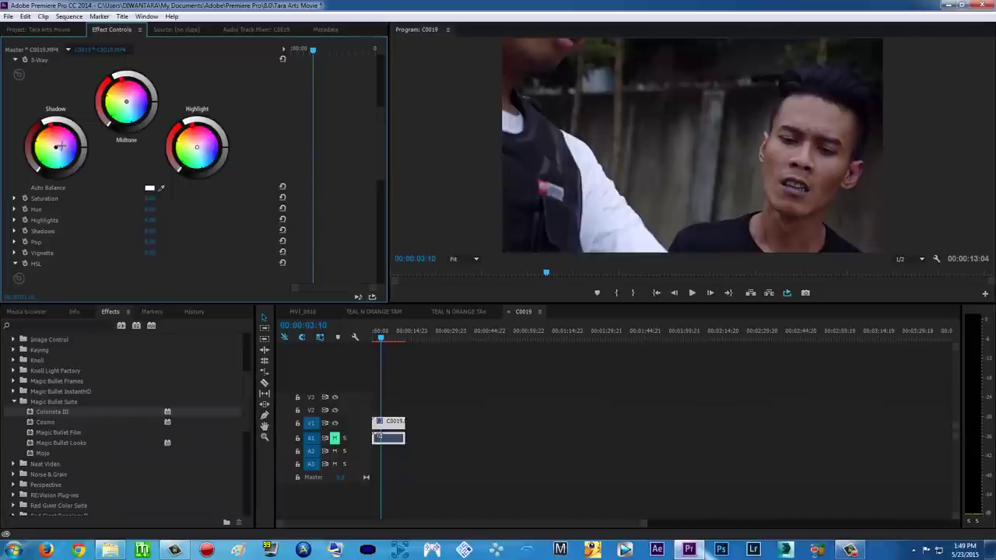
{"action": "left_click_drag", "start_coordinate": [61, 146], "coordinate": [59, 155]}
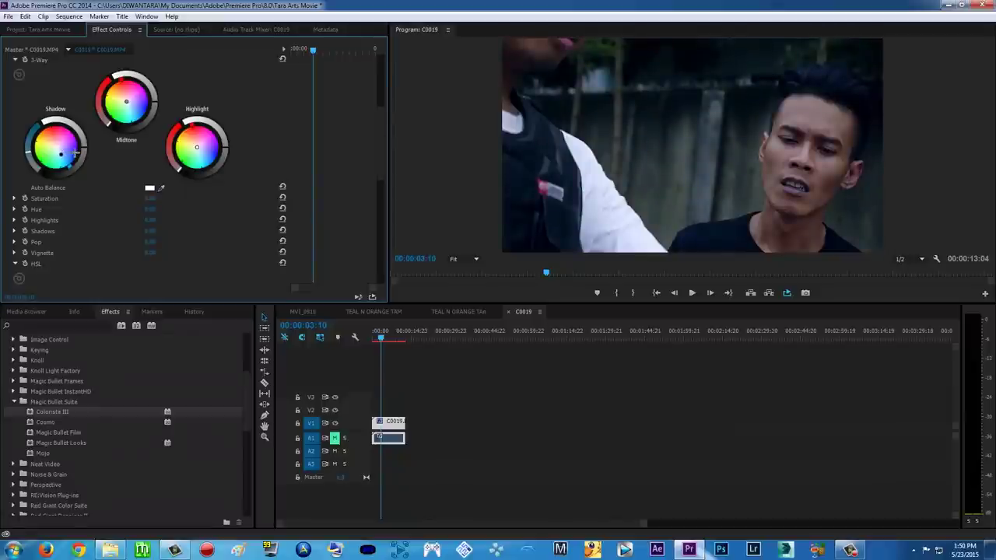
{"action": "left_click_drag", "start_coordinate": [60, 151], "coordinate": [60, 154]}
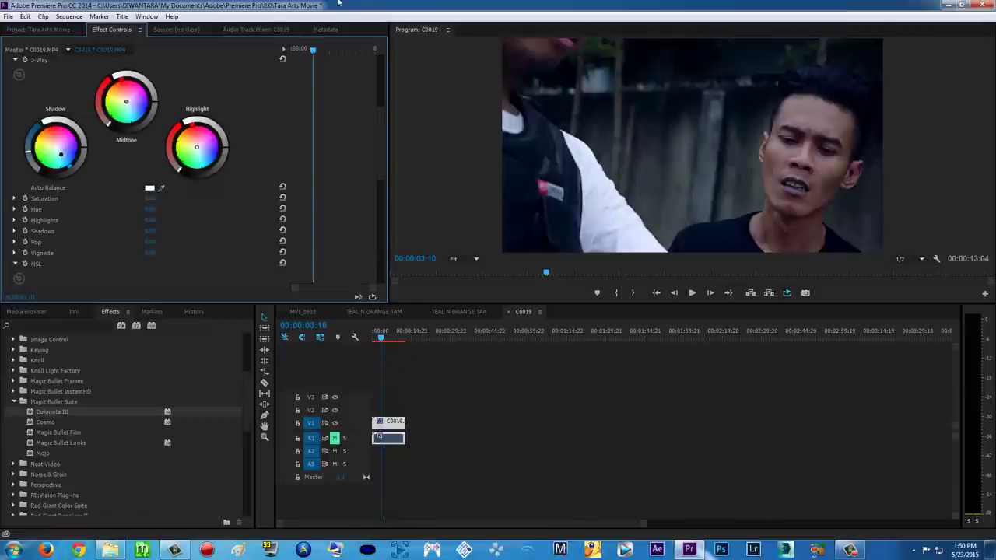
{"action": "left_click_drag", "start_coordinate": [125, 100], "coordinate": [122, 98]}
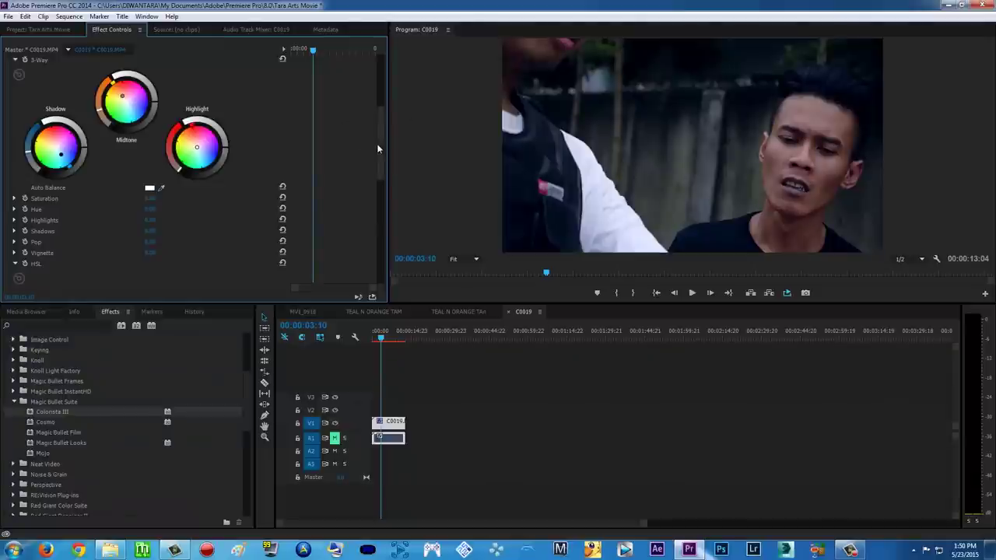
Step: On the HSL hue wheel, shift blue toward cyan, cyan slightly toward green, and green toward cyan
{"action": "left_click_drag", "start_coordinate": [378, 142], "coordinate": [367, 178]}
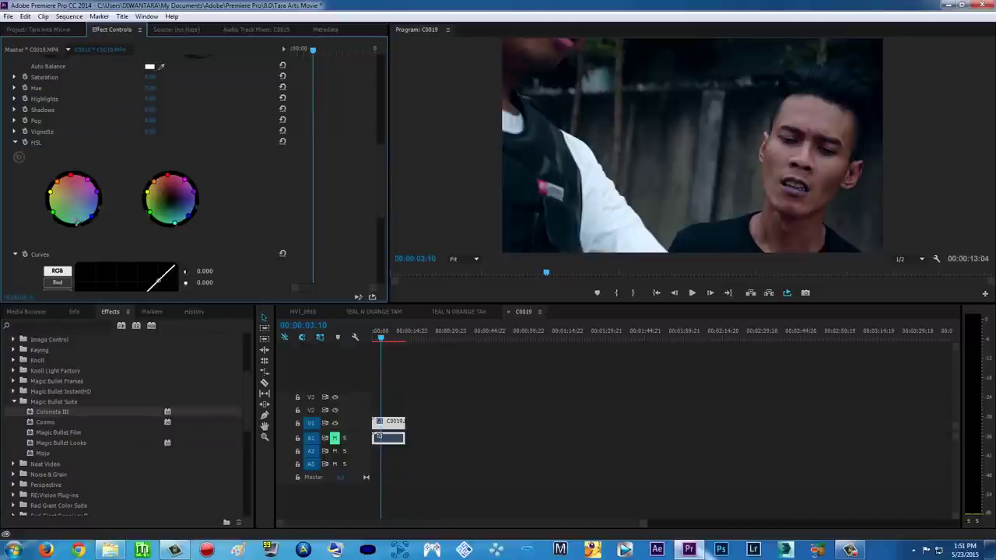
{"action": "left_click_drag", "start_coordinate": [74, 223], "coordinate": [75, 223]}
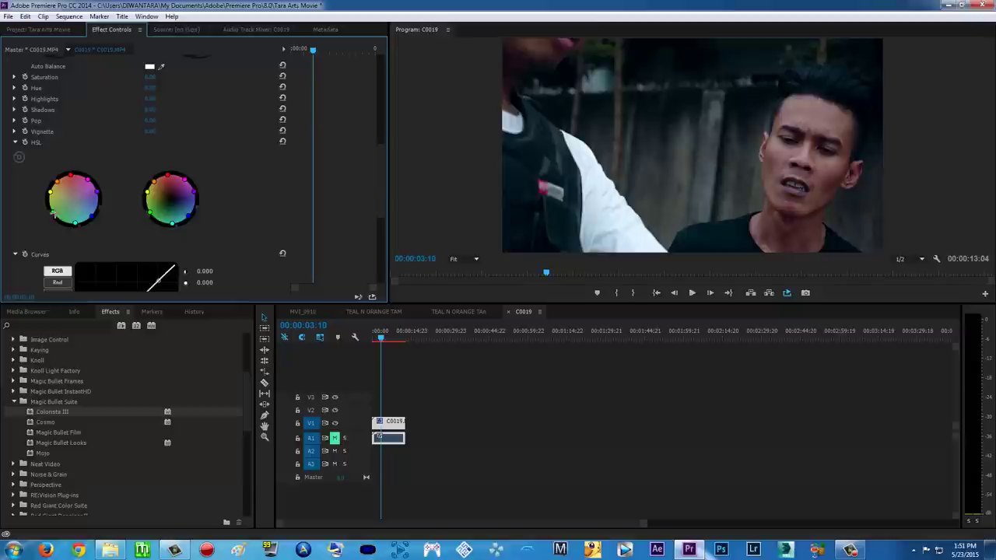
{"action": "left_click_drag", "start_coordinate": [53, 212], "coordinate": [64, 218]}
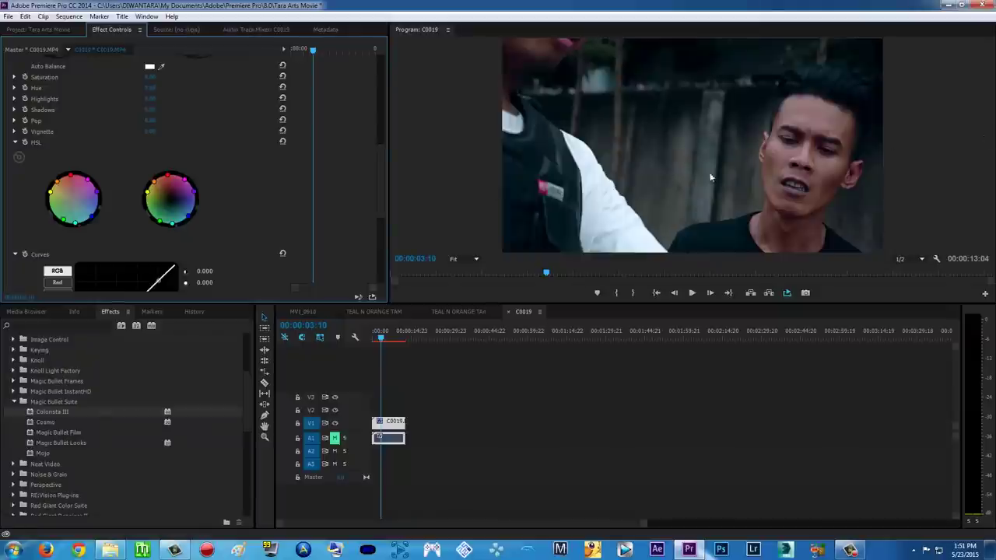
Step: Refine the 3-Way wheels by adjusting the Midtone's orange saturation and shifting the Shadow color from blue toward teal
{"action": "scroll", "coordinate": [377, 146], "scroll_direction": "up", "scroll_amount": 2}
{"action": "scroll", "coordinate": [377, 150], "scroll_direction": "up", "scroll_amount": 3}
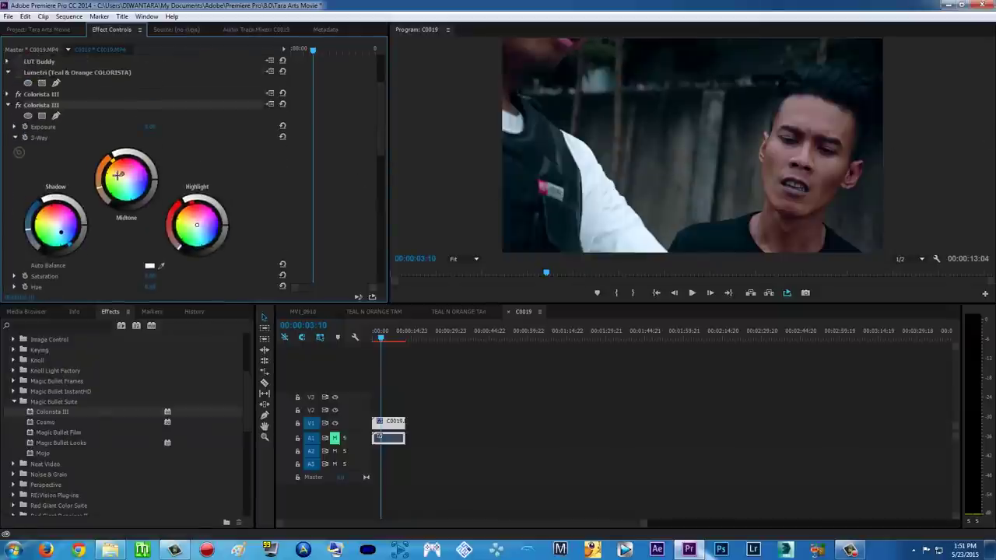
{"action": "mouse_move", "coordinate": [98, 184]}
{"action": "left_mouse_down"}
{"action": "mouse_move", "coordinate": [95, 196]}
{"action": "mouse_move", "coordinate": [96, 178]}
{"action": "left_mouse_up"}
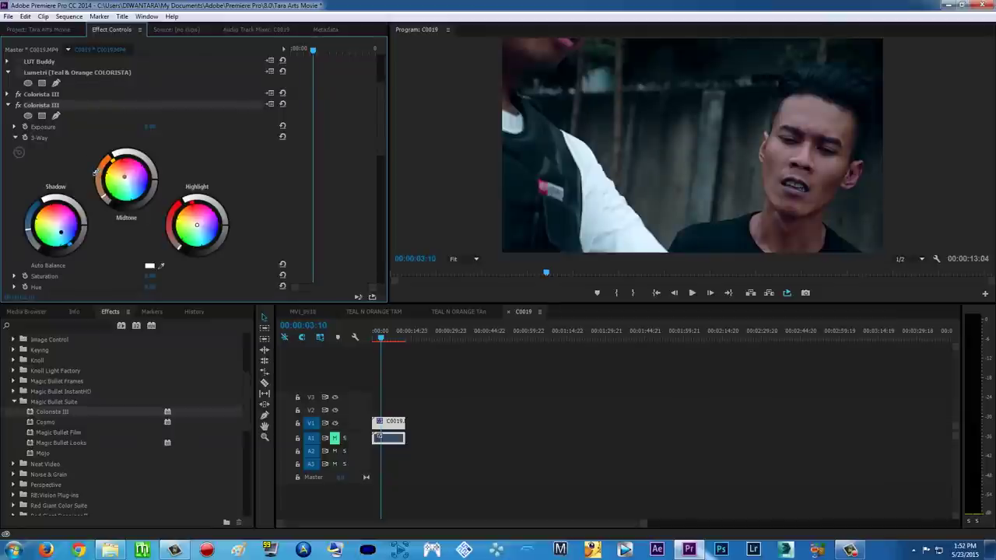
{"action": "left_click_drag", "start_coordinate": [95, 173], "coordinate": [94, 169]}
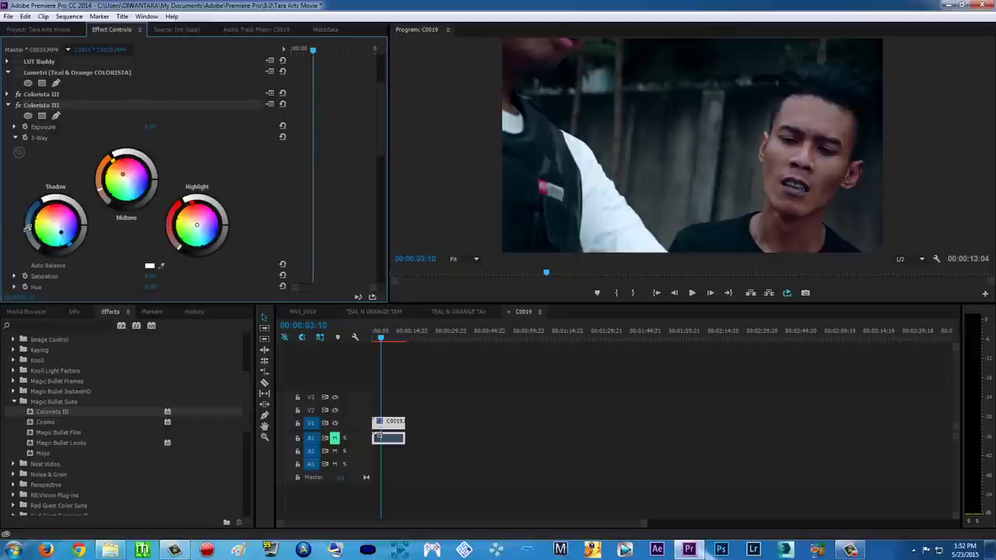
{"action": "left_click_drag", "start_coordinate": [27, 226], "coordinate": [28, 227]}
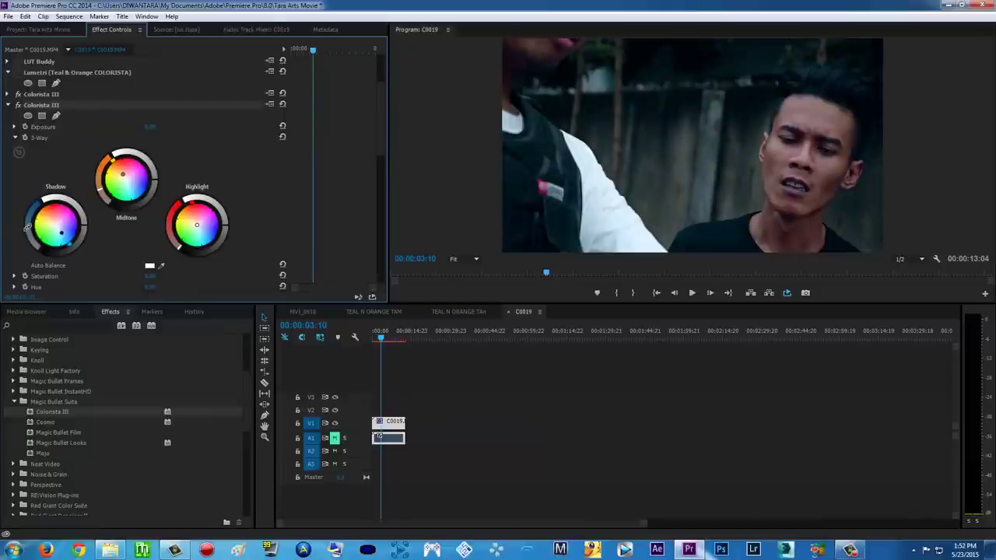
{"action": "left_click", "coordinate": [56, 232]}
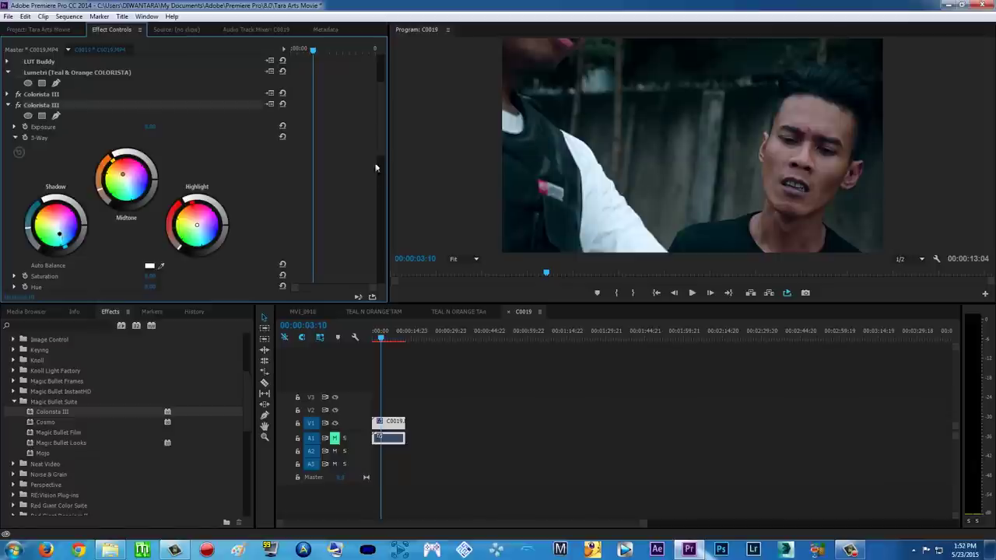
Step: On the HSL hue wheel, shift red slightly toward orange and pull magenta and purple inward to desaturate them
{"action": "left_click_drag", "start_coordinate": [379, 142], "coordinate": [391, 210]}
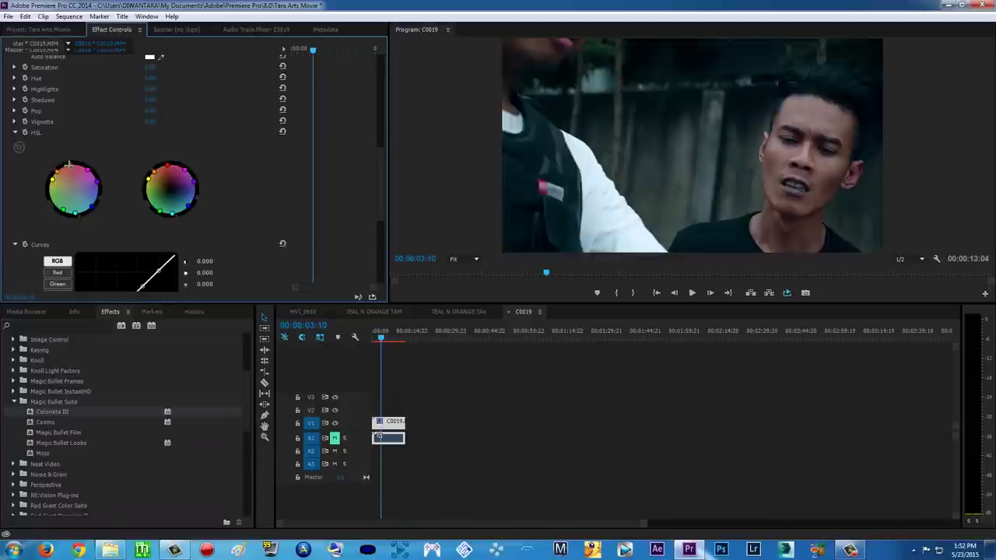
{"action": "left_click_drag", "start_coordinate": [71, 164], "coordinate": [67, 167]}
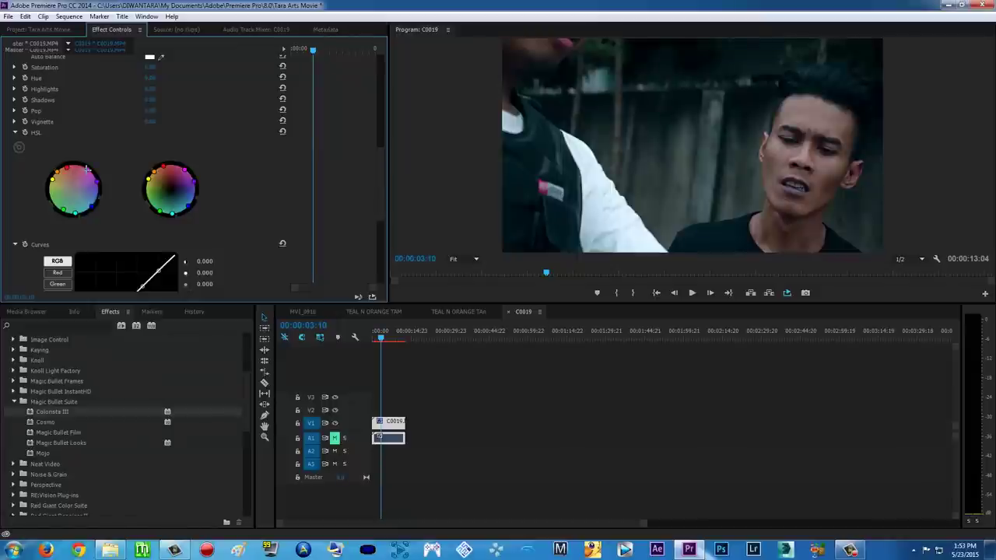
{"action": "scroll", "coordinate": [376, 173], "scroll_direction": "up", "scroll_amount": 5}
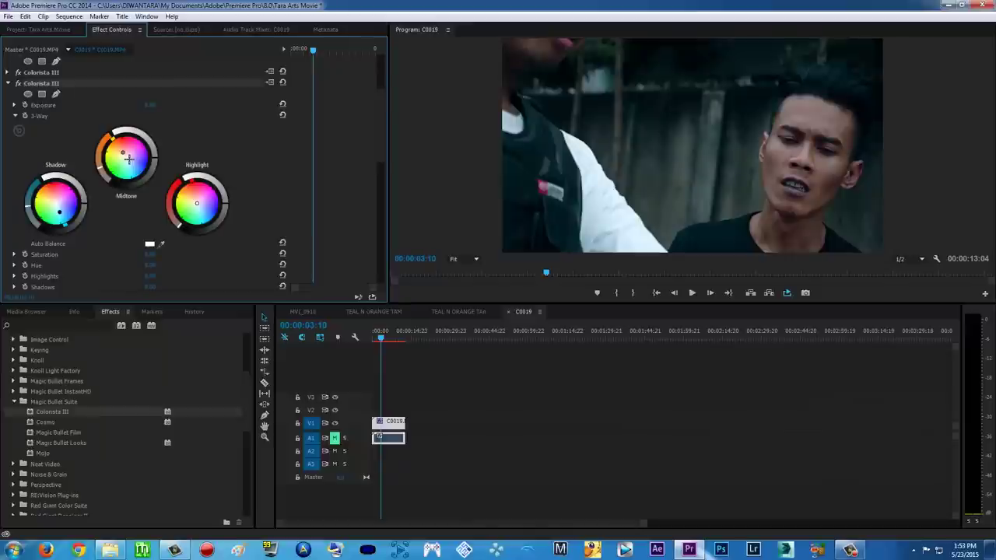
{"action": "left_click_drag", "start_coordinate": [380, 141], "coordinate": [382, 200]}
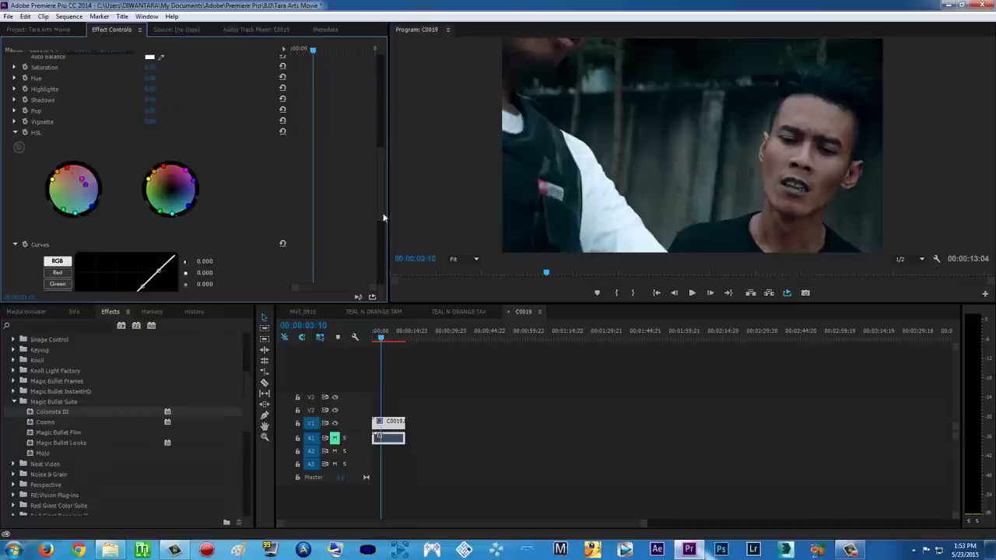
Step: Play the C0019 sequence from near its start to check the graded footage, and stop around 3 seconds
{"action": "left_click_drag", "start_coordinate": [382, 343], "coordinate": [374, 340]}
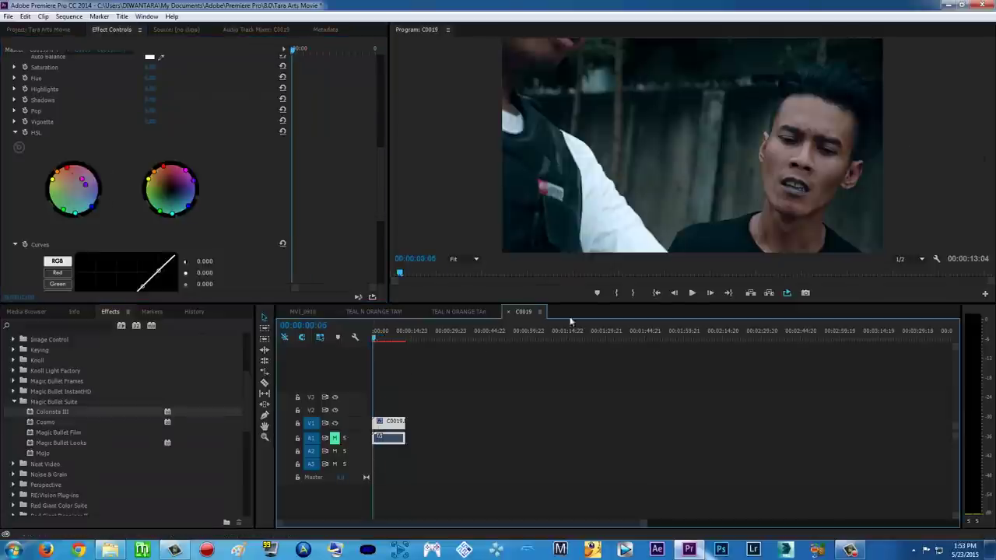
{"action": "left_click", "coordinate": [692, 292]}
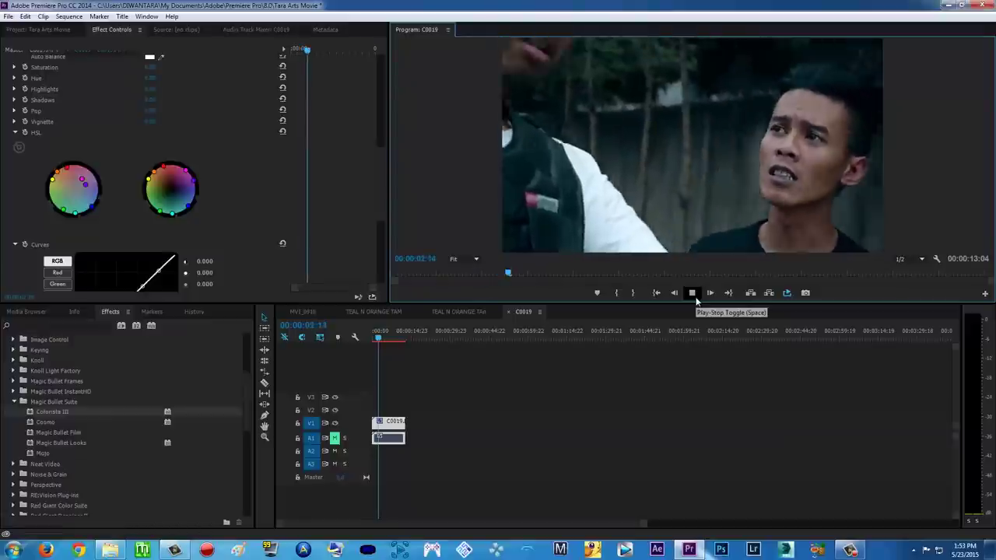
{"action": "left_click", "coordinate": [693, 295]}
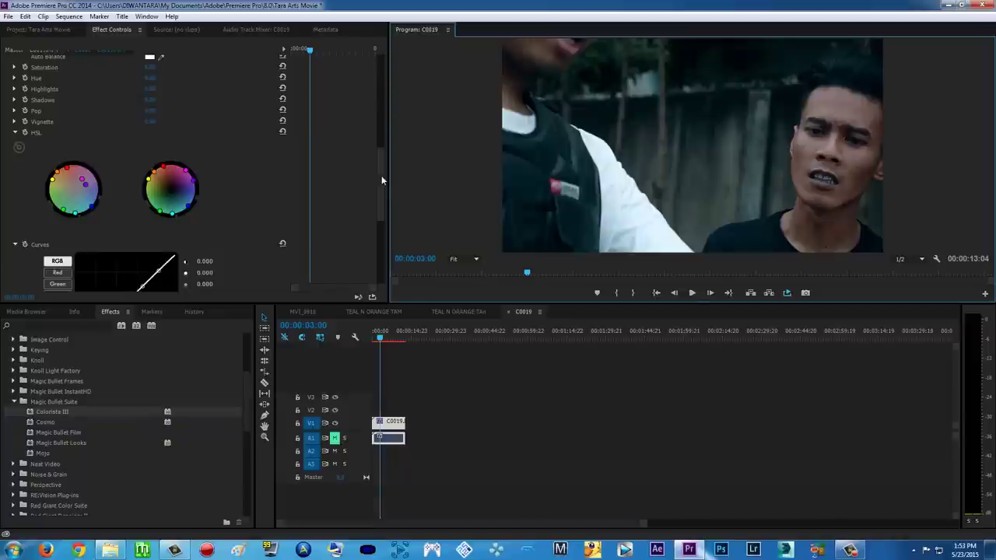
Step: Collapse the teal and orange Colorista III effect and apply a further Colorista III to the C0019 clip
{"action": "scroll", "coordinate": [380, 201], "scroll_direction": "up", "scroll_amount": 10}
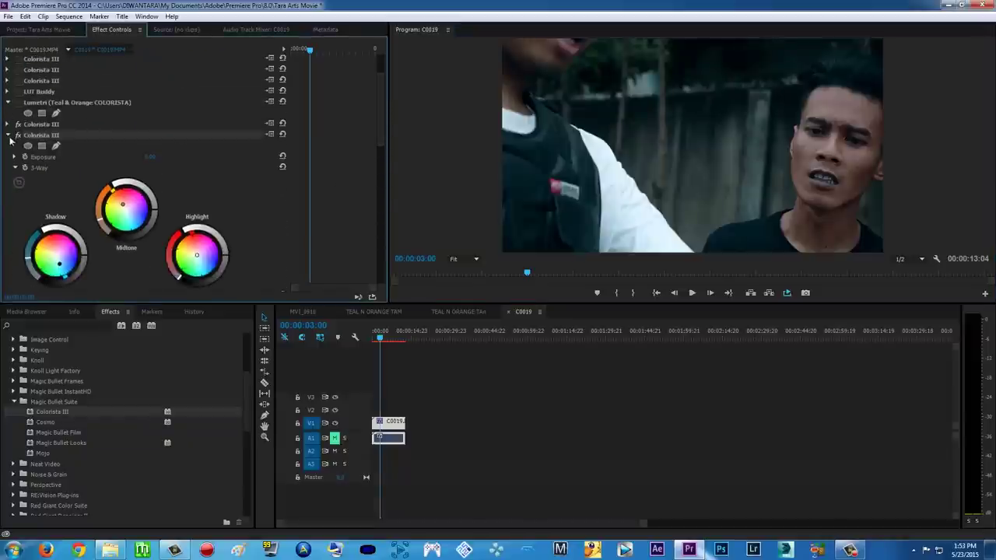
{"action": "left_click", "coordinate": [8, 135]}
{"action": "left_click_drag", "start_coordinate": [41, 416], "coordinate": [389, 422]}
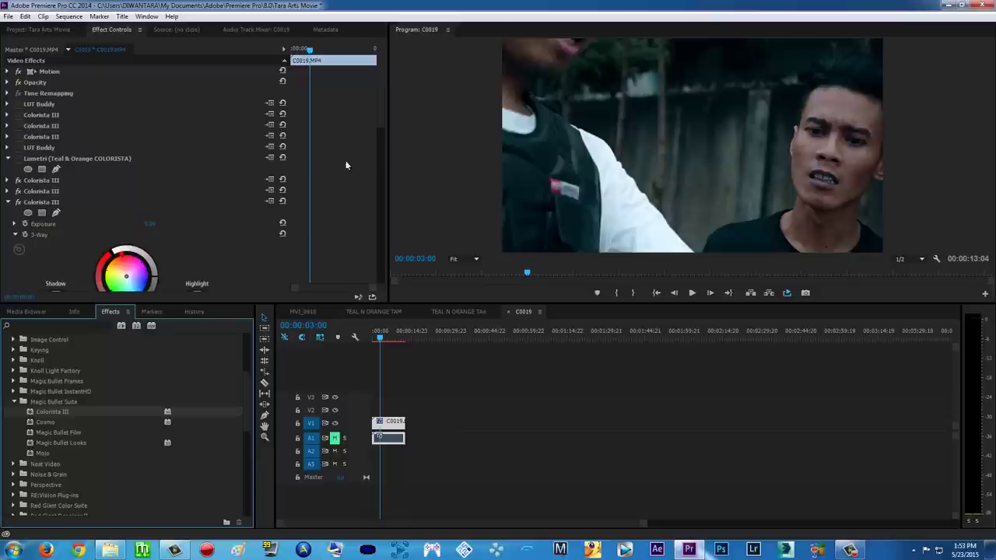
Step: Open the key editor of the newest Colorista III and shift the hue selection onto the teal-blue range, widening it slightly toward green
{"action": "left_click_drag", "start_coordinate": [383, 124], "coordinate": [378, 175]}
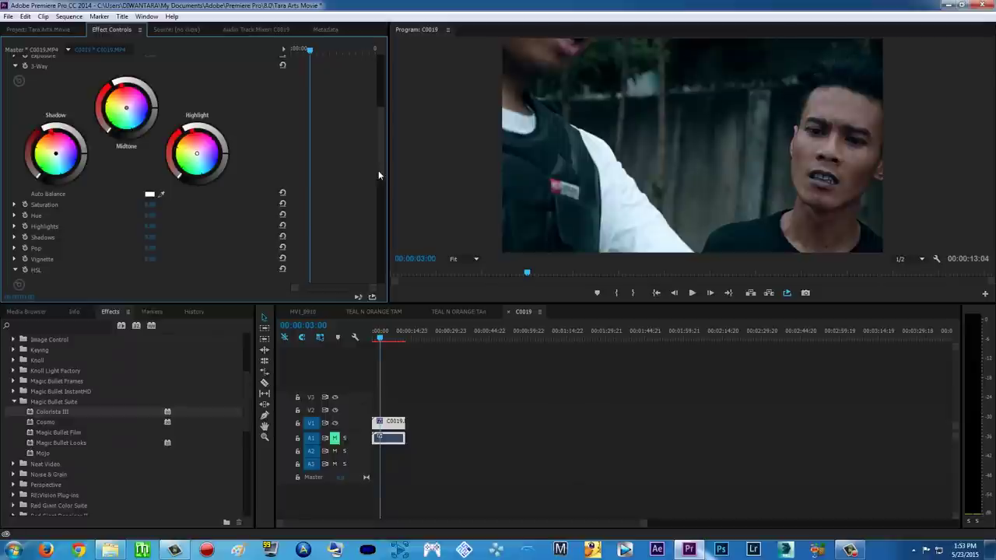
{"action": "left_click_drag", "start_coordinate": [378, 167], "coordinate": [382, 276]}
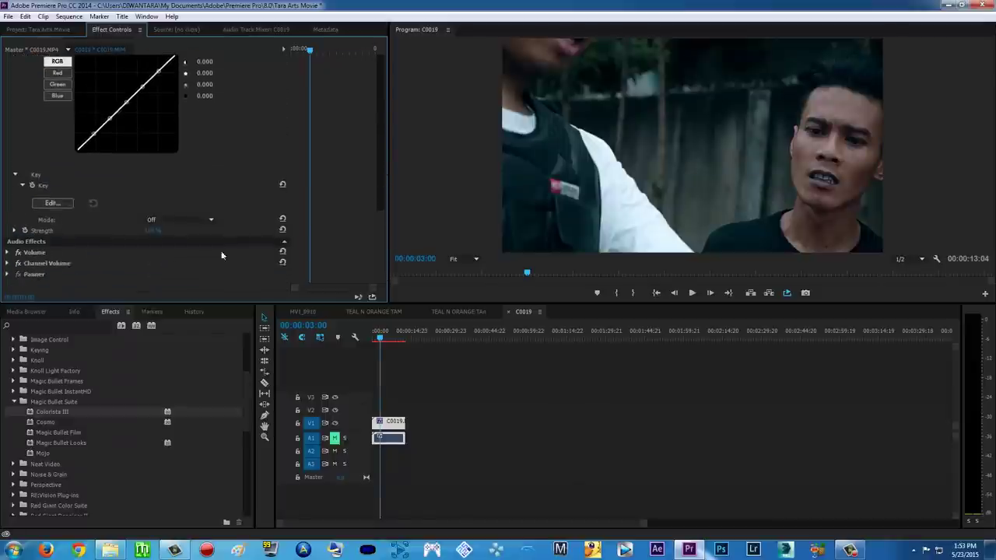
{"action": "left_click", "coordinate": [45, 204]}
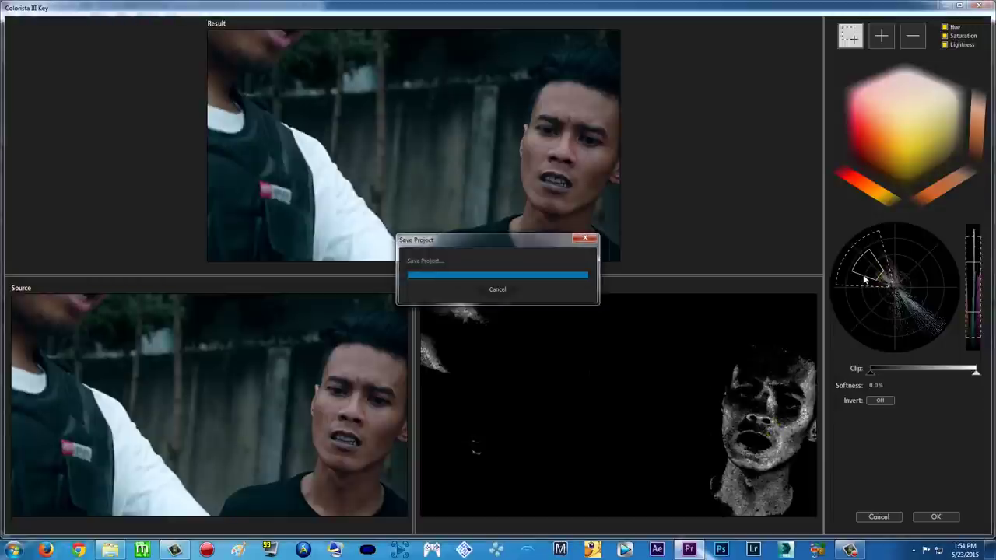
{"action": "mouse_move", "coordinate": [877, 260]}
{"action": "left_mouse_down"}
{"action": "mouse_move", "coordinate": [887, 258]}
{"action": "mouse_move", "coordinate": [878, 260]}
{"action": "left_mouse_up"}
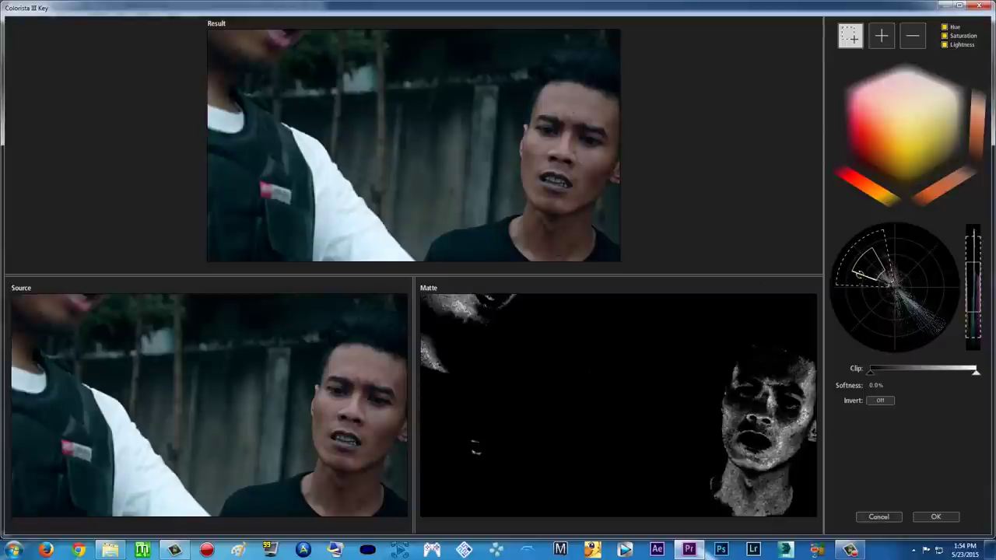
{"action": "left_click_drag", "start_coordinate": [858, 274], "coordinate": [937, 315]}
{"action": "left_click_drag", "start_coordinate": [851, 258], "coordinate": [891, 319]}
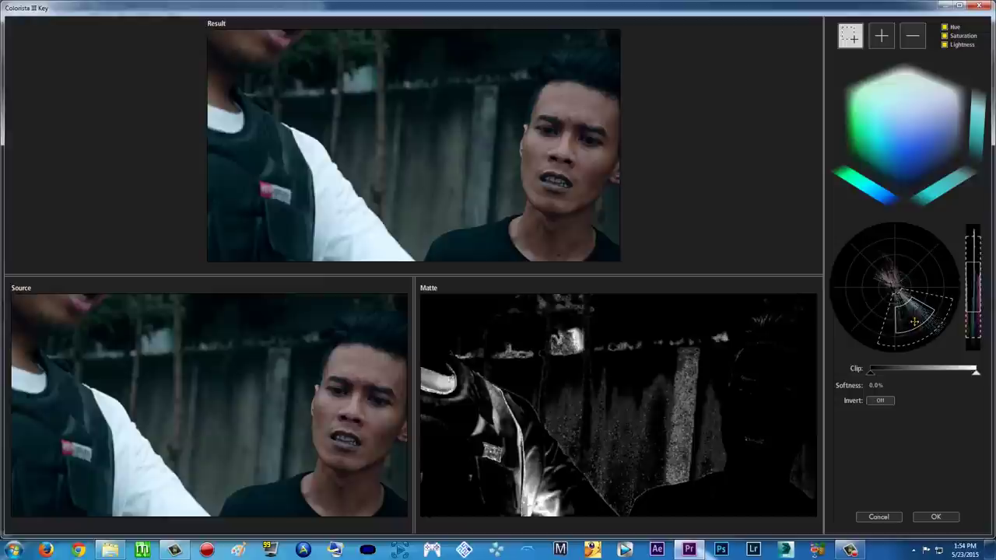
{"action": "left_click_drag", "start_coordinate": [900, 323], "coordinate": [879, 313]}
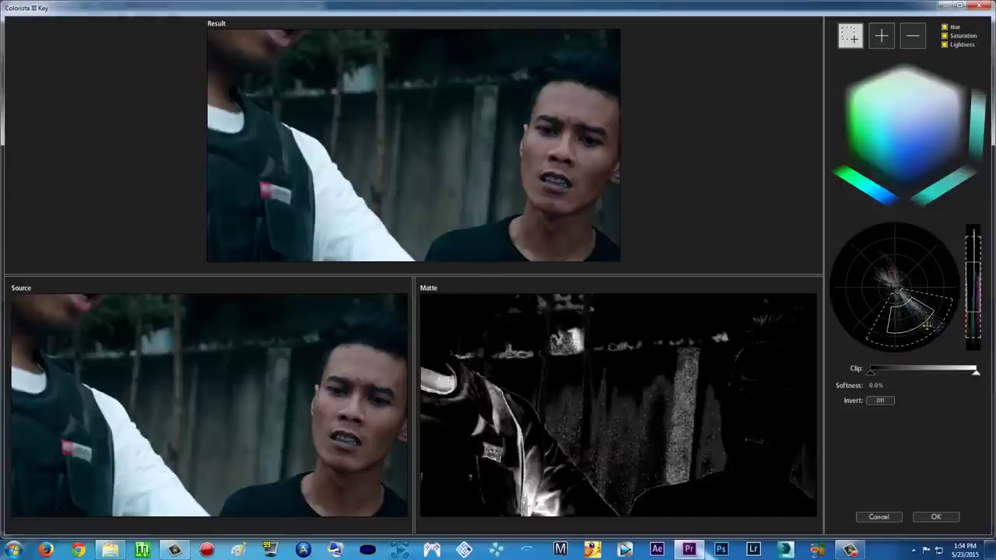
{"action": "left_click_drag", "start_coordinate": [932, 305], "coordinate": [960, 206]}
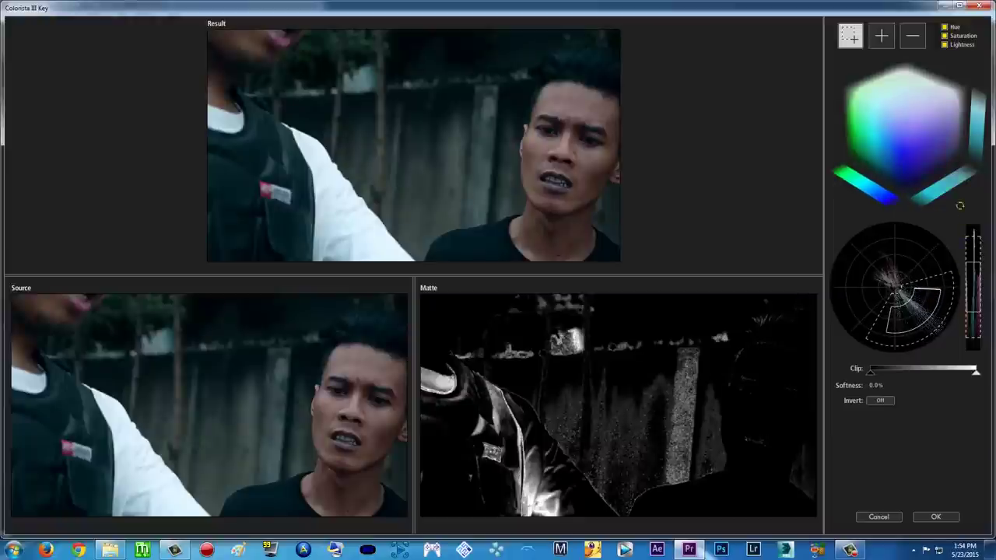
{"action": "left_click_drag", "start_coordinate": [940, 289], "coordinate": [950, 303]}
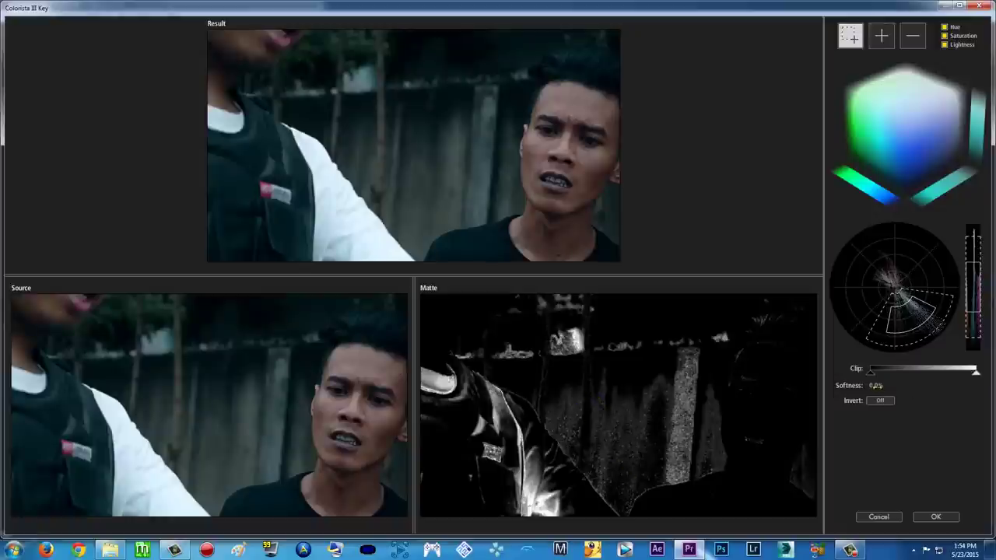
Step: Set the key matte's Softness to 11.3%, keep the full clip range, and apply the key
{"action": "left_click_drag", "start_coordinate": [877, 385], "coordinate": [914, 387]}
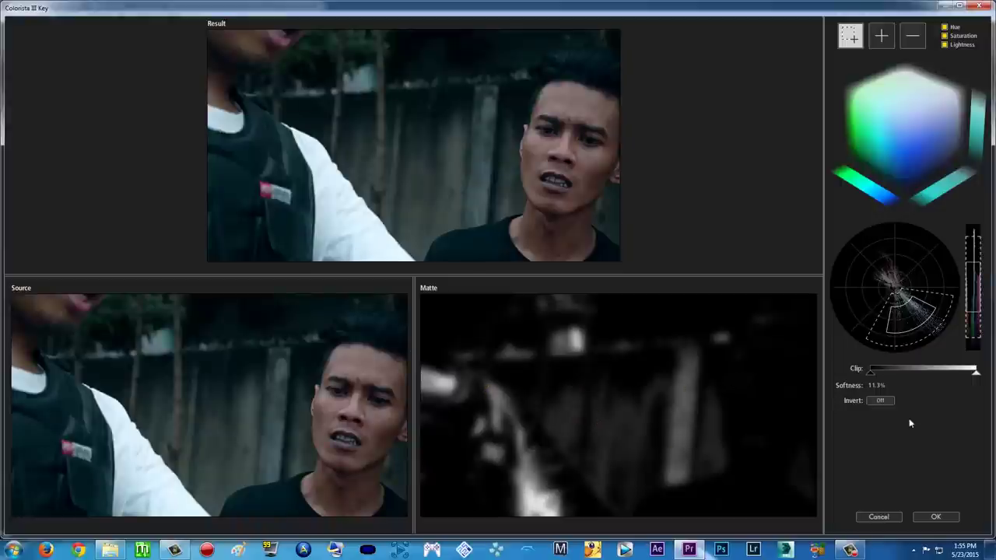
{"action": "left_click_drag", "start_coordinate": [975, 373], "coordinate": [966, 373]}
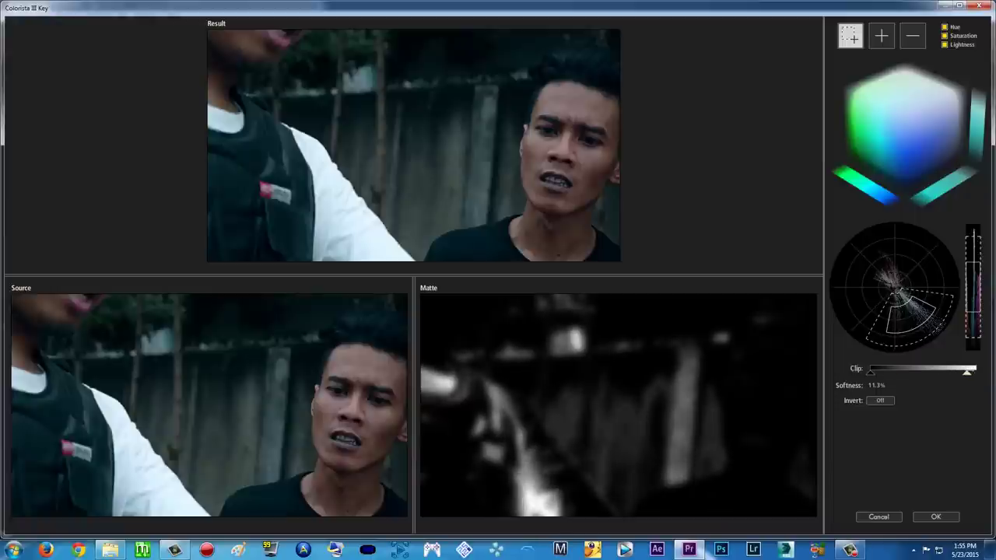
{"action": "mouse_move", "coordinate": [966, 372]}
{"action": "left_mouse_down"}
{"action": "mouse_move", "coordinate": [684, 376]}
{"action": "mouse_move", "coordinate": [976, 373]}
{"action": "left_mouse_up"}
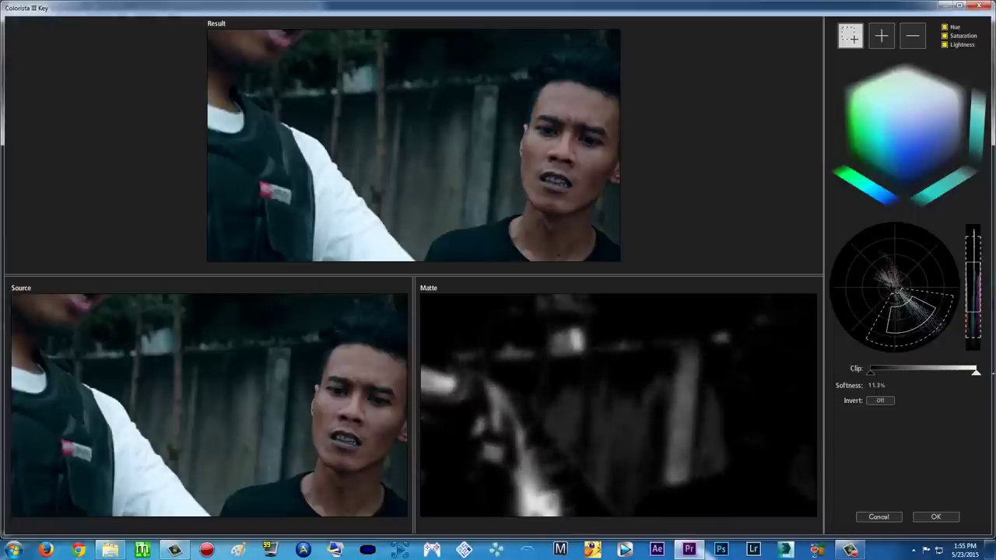
{"action": "left_click", "coordinate": [943, 517]}
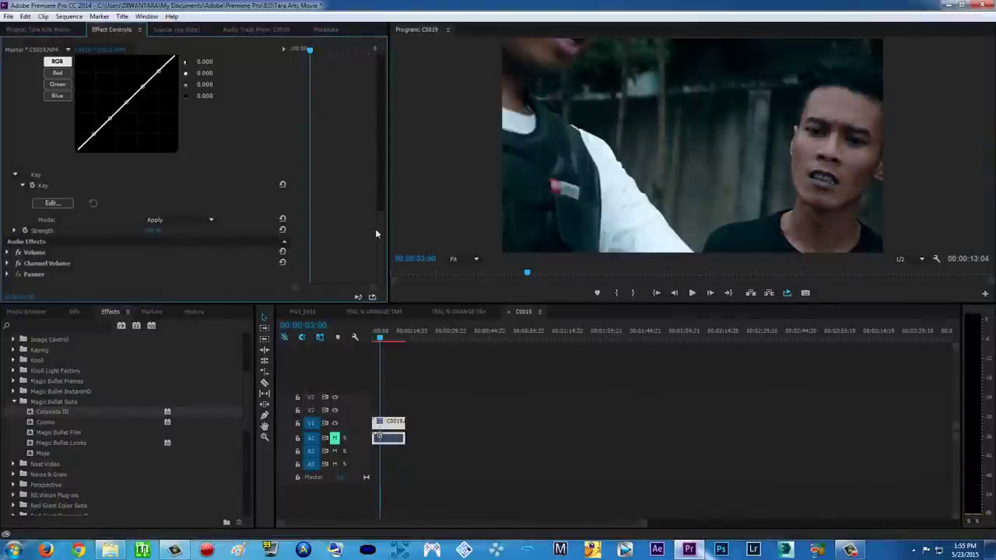
Step: Tint the Shadow wheel of the keyed Colorista III moderately toward blue
{"action": "scroll", "coordinate": [375, 229], "scroll_direction": "up", "scroll_amount": 10}
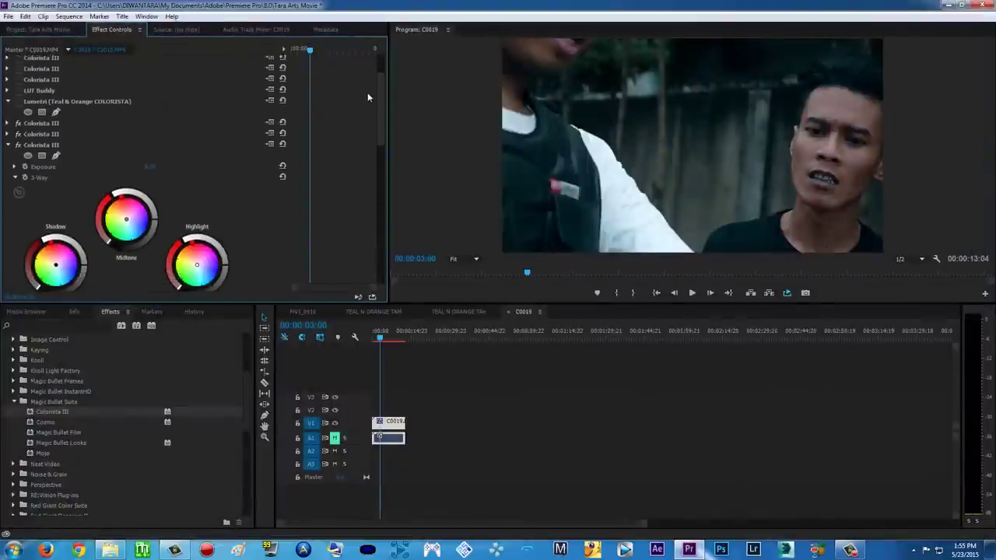
{"action": "scroll", "coordinate": [369, 105], "scroll_direction": "down", "scroll_amount": 3}
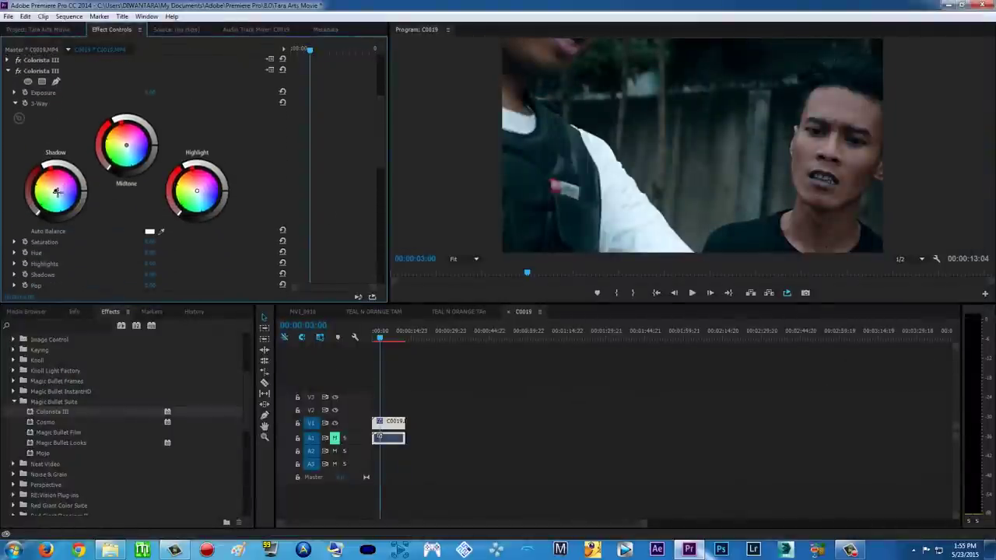
{"action": "left_click_drag", "start_coordinate": [56, 192], "coordinate": [57, 192]}
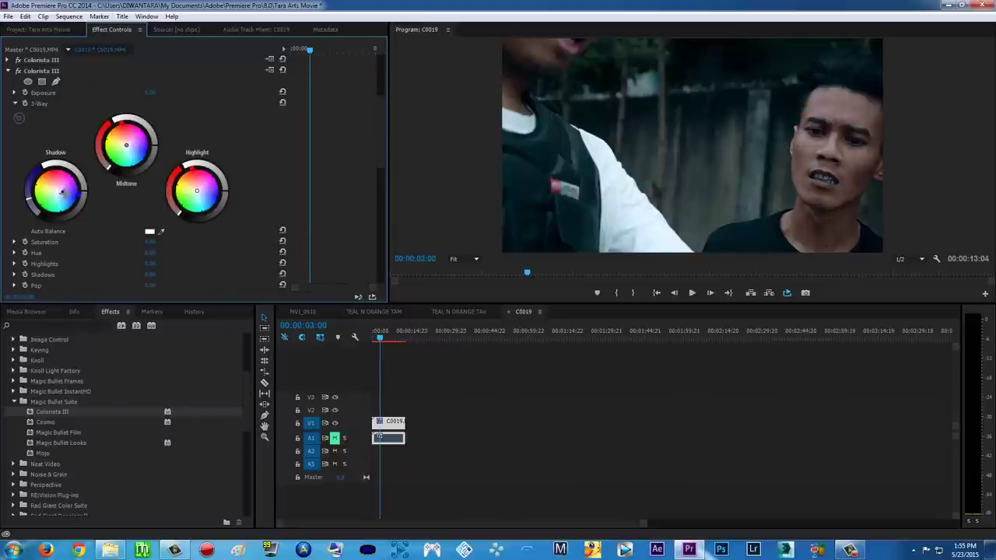
{"action": "left_click_drag", "start_coordinate": [47, 191], "coordinate": [60, 193]}
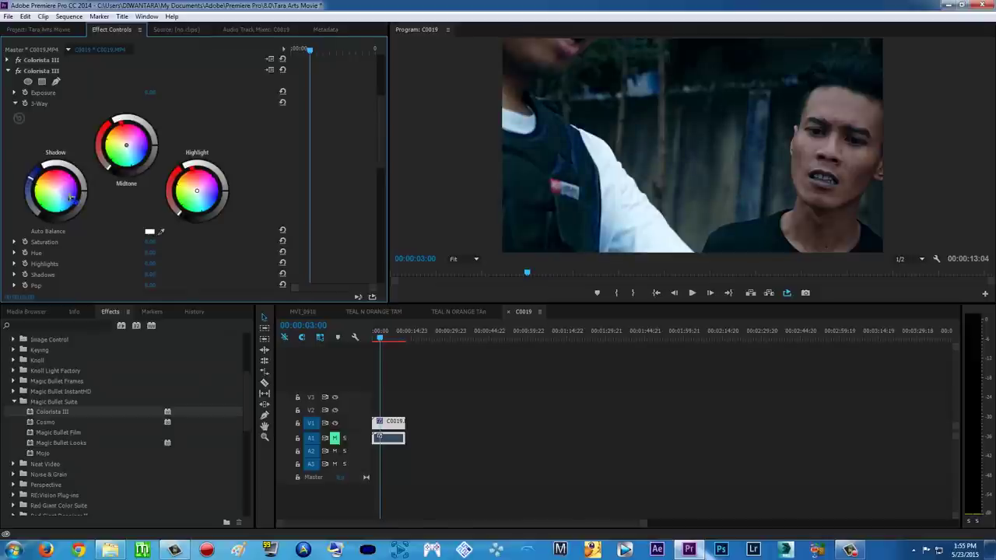
{"action": "left_click_drag", "start_coordinate": [76, 203], "coordinate": [79, 204]}
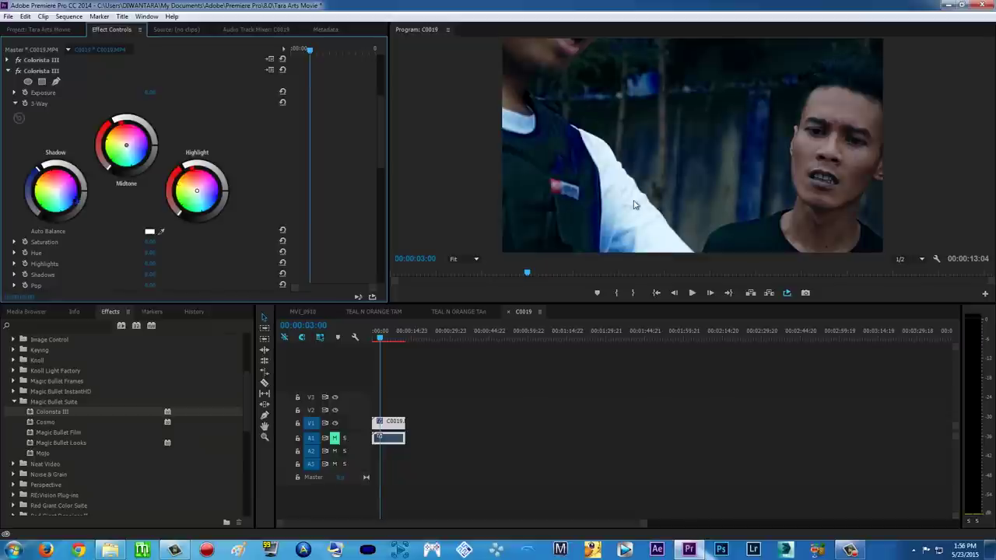
{"action": "left_click_drag", "start_coordinate": [77, 198], "coordinate": [51, 194]}
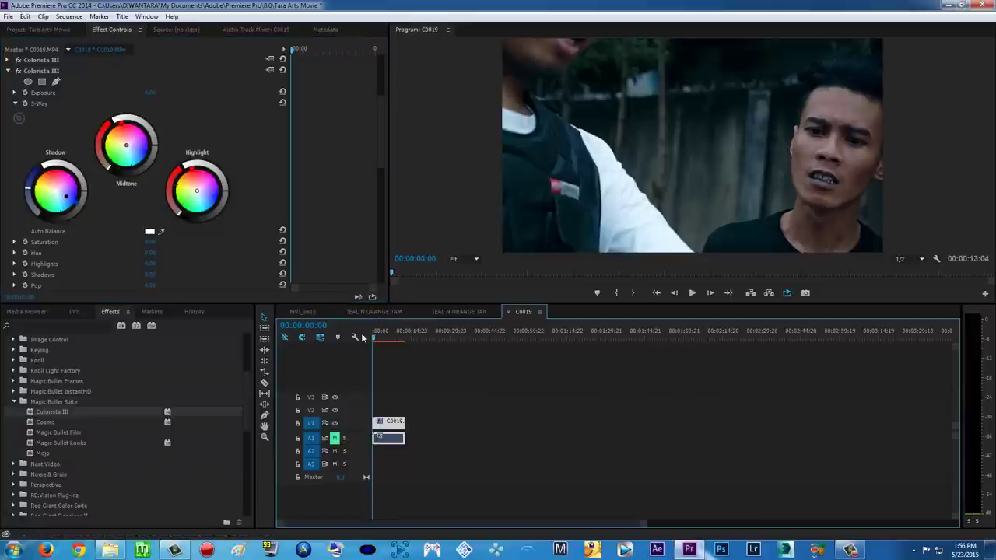
Step: Play the C0019 sequence from its start to check the keyed grade, and return the playhead to about 3 seconds
{"action": "key", "text": "Home"}
{"action": "left_click", "coordinate": [691, 294]}
{"action": "left_click", "coordinate": [691, 293]}
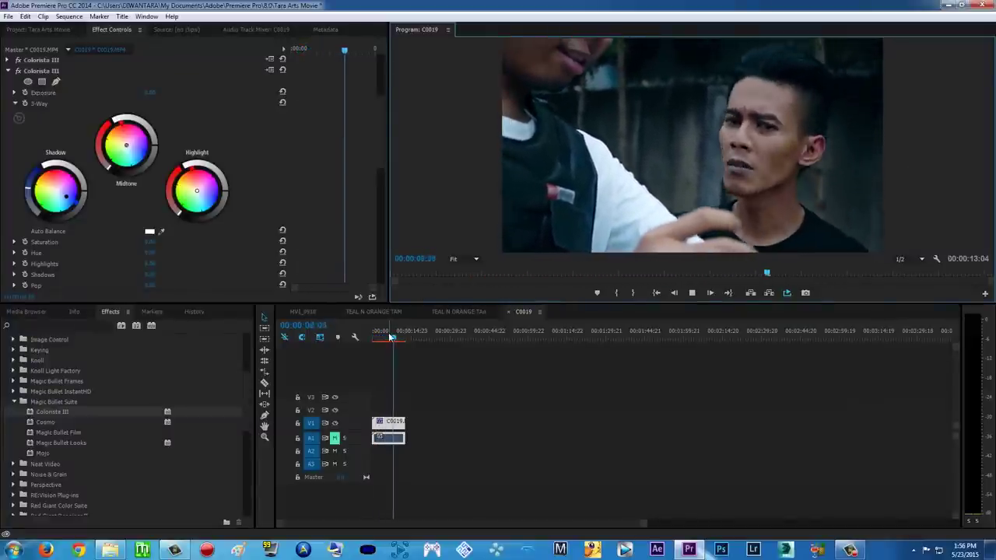
{"action": "left_click", "coordinate": [311, 49]}
Step: Collapse the keyed Colorista III and toggle the three newest Colorista III effects to compare the footage with and without them
{"action": "scroll", "coordinate": [380, 148], "scroll_direction": "up", "scroll_amount": 5}
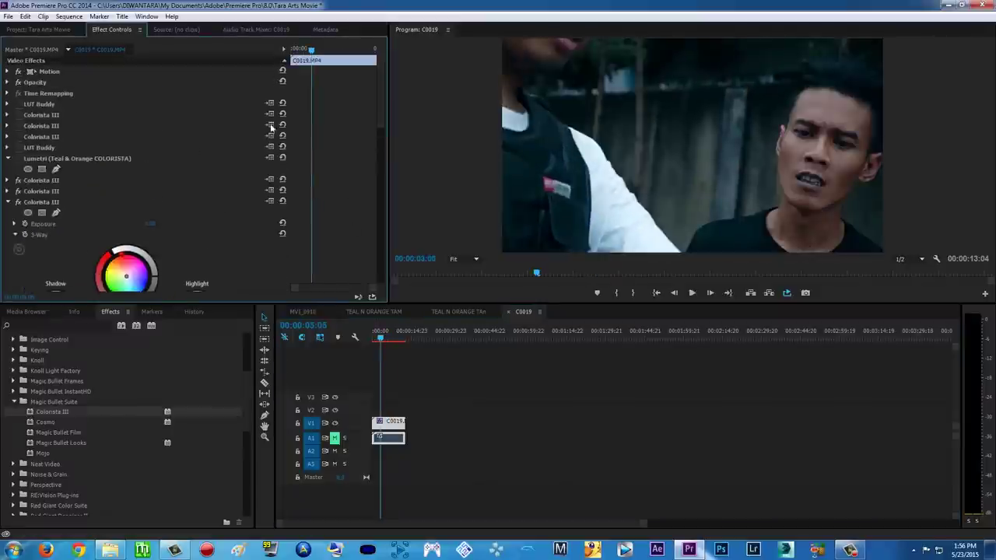
{"action": "left_click", "coordinate": [8, 204]}
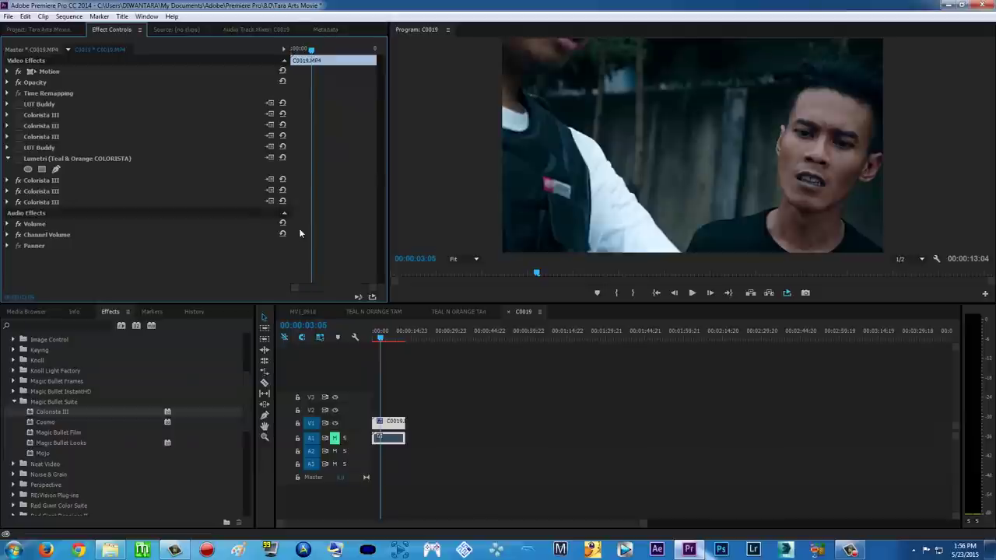
{"action": "left_click", "coordinate": [17, 201]}
{"action": "left_click", "coordinate": [18, 191]}
{"action": "left_click", "coordinate": [18, 180]}
{"action": "left_click", "coordinate": [19, 185]}
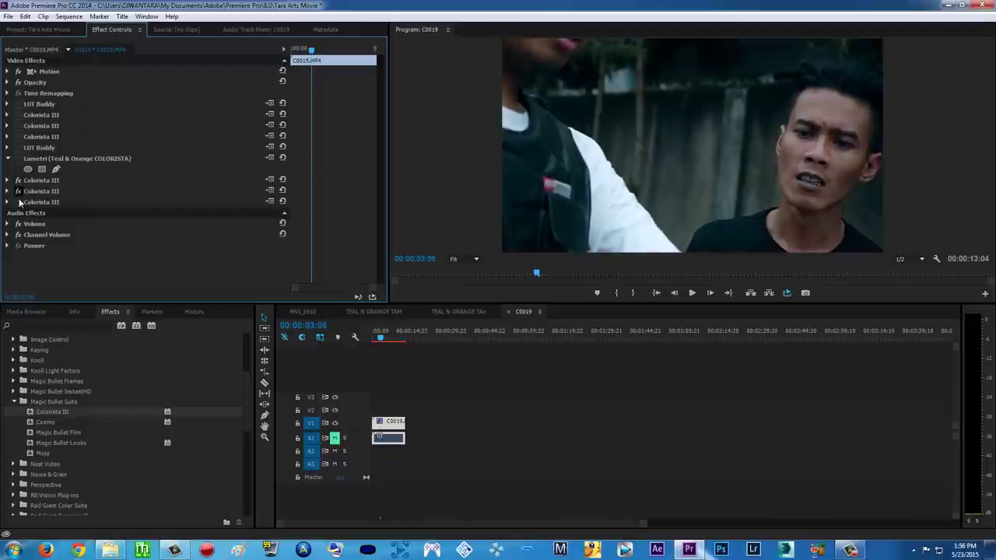
Step: Replay the opening of the C0019 sequence with the full grade and stop just before 1 second
{"action": "left_click", "coordinate": [376, 331]}
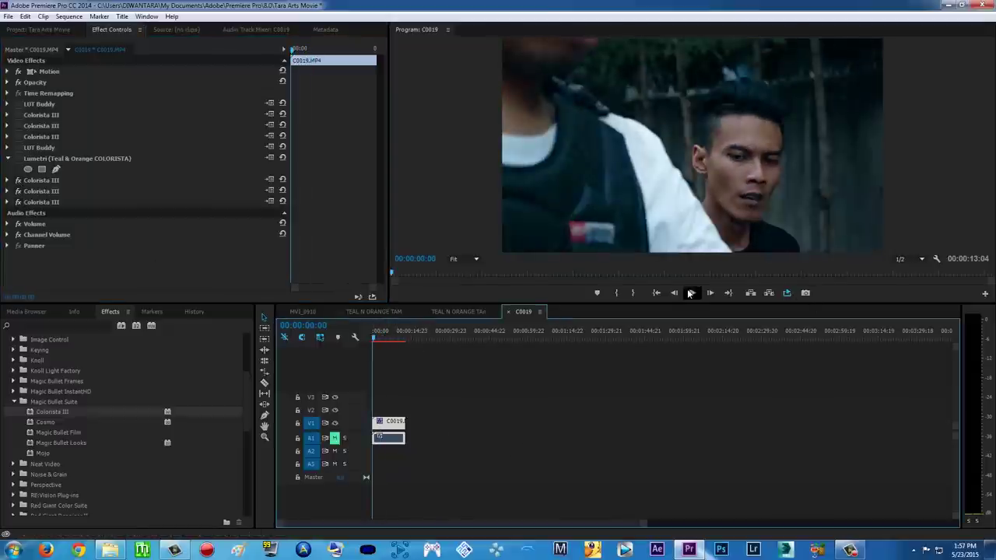
{"action": "left_click", "coordinate": [691, 293]}
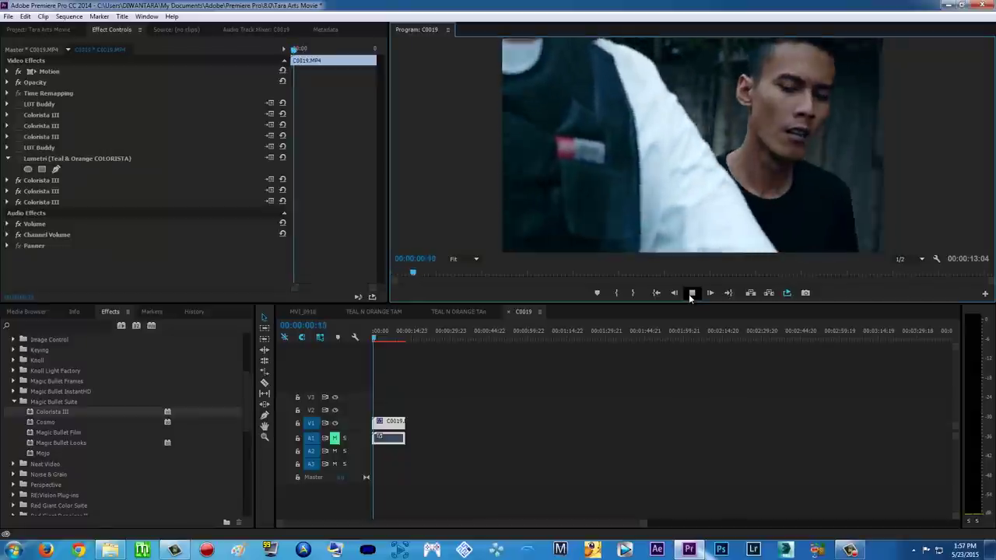
{"action": "left_click", "coordinate": [692, 292]}
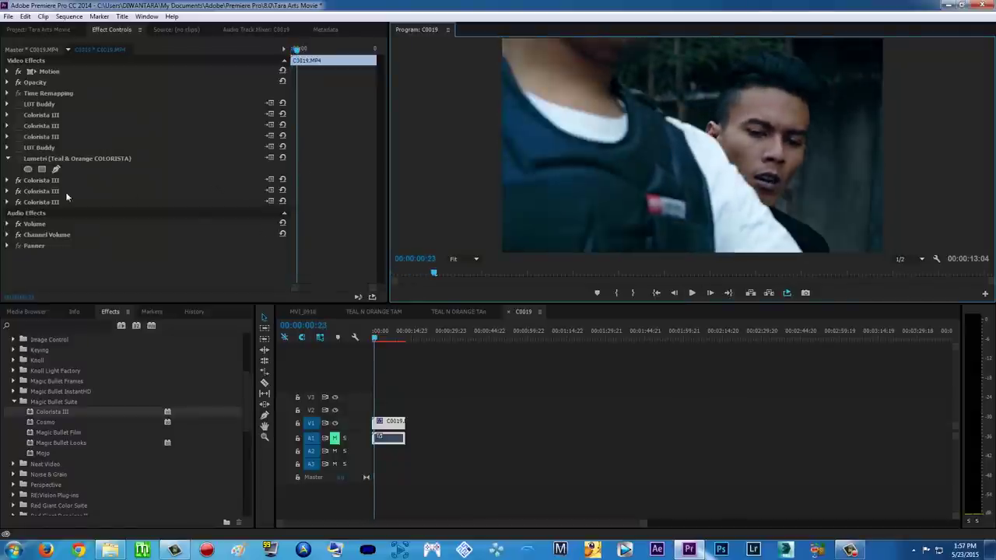
Step: Disable the three Colorista III effects below Lumetri, and enable both LUT Buddy effects and the three Colorista III effects between them
{"action": "left_click", "coordinate": [18, 180]}
{"action": "left_click", "coordinate": [17, 190]}
{"action": "left_click", "coordinate": [18, 202]}
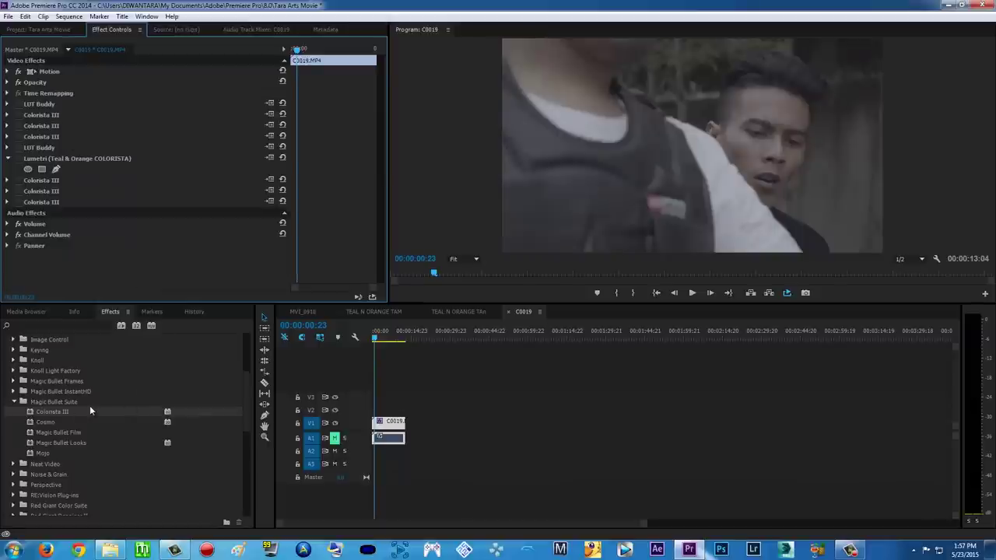
{"action": "left_click", "coordinate": [18, 103]}
{"action": "left_click", "coordinate": [18, 125]}
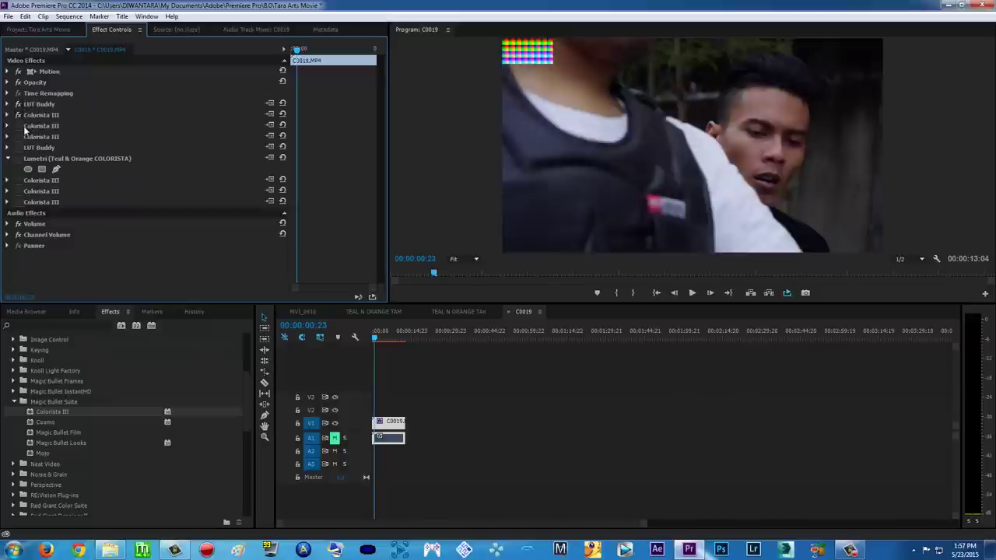
{"action": "left_click", "coordinate": [18, 136]}
{"action": "left_click", "coordinate": [19, 147]}
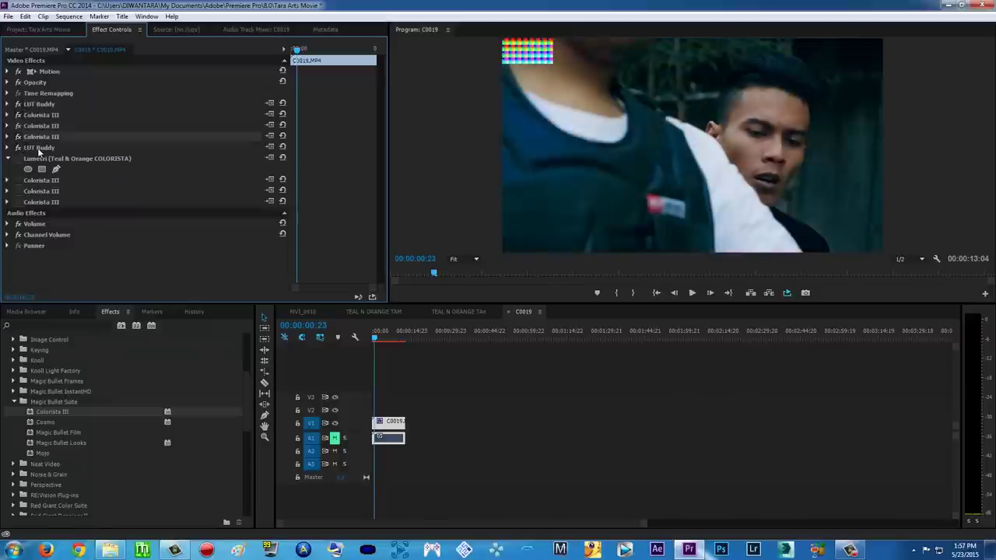
Step: Delete both existing LUT Buddy effects from the C0019 clip
{"action": "key", "text": "Delete"}
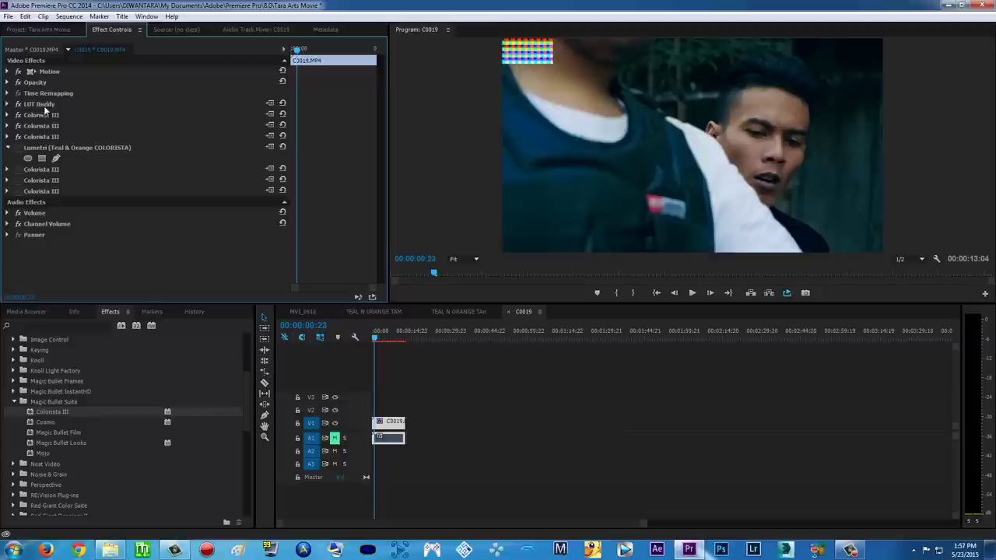
{"action": "left_click", "coordinate": [44, 104]}
{"action": "key", "text": "Delete"}
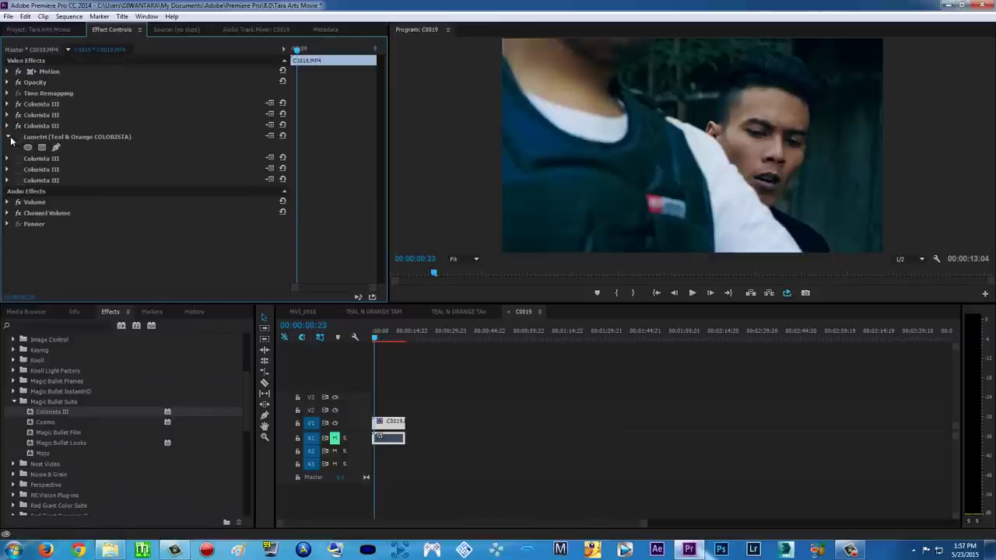
Step: Find the LUT Buddy effect, add it above the first Colorista III on the clip, and set its Action to Draw Pattern
{"action": "scroll", "coordinate": [60, 339], "scroll_direction": "up", "scroll_amount": 1}
{"action": "left_click", "coordinate": [61, 325]}
{"action": "type", "text": "lut b"}
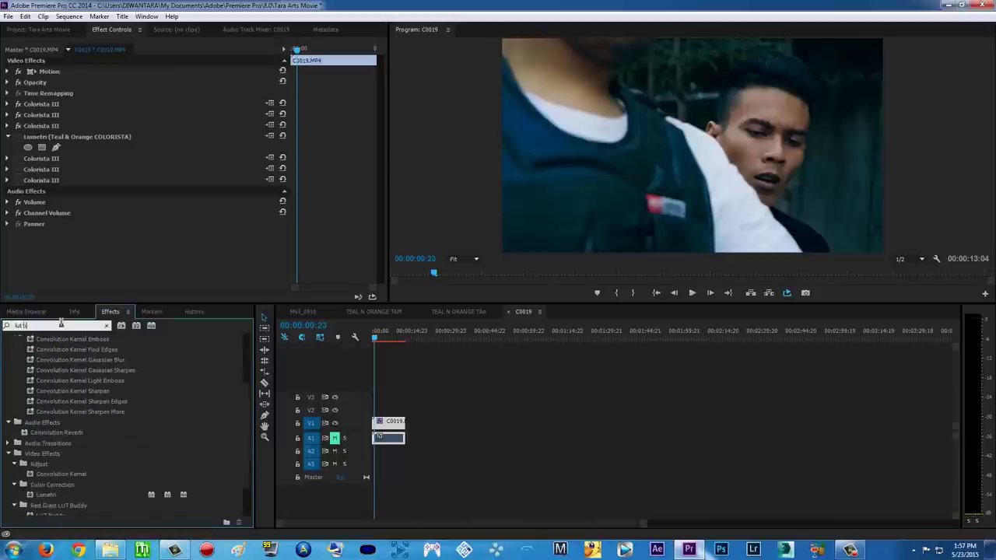
{"action": "type", "text": "uddy"}
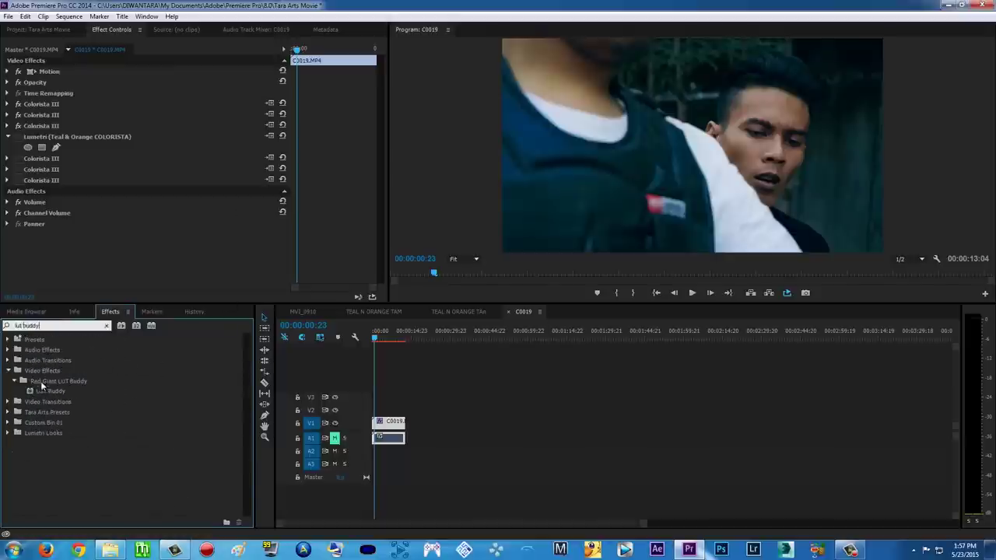
{"action": "left_click_drag", "start_coordinate": [45, 390], "coordinate": [44, 104]}
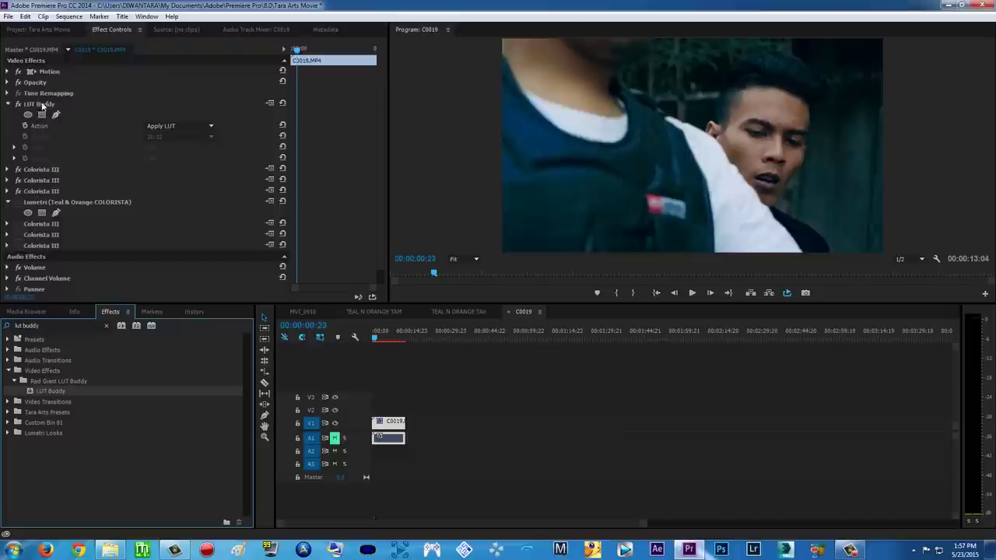
{"action": "left_click", "coordinate": [183, 125]}
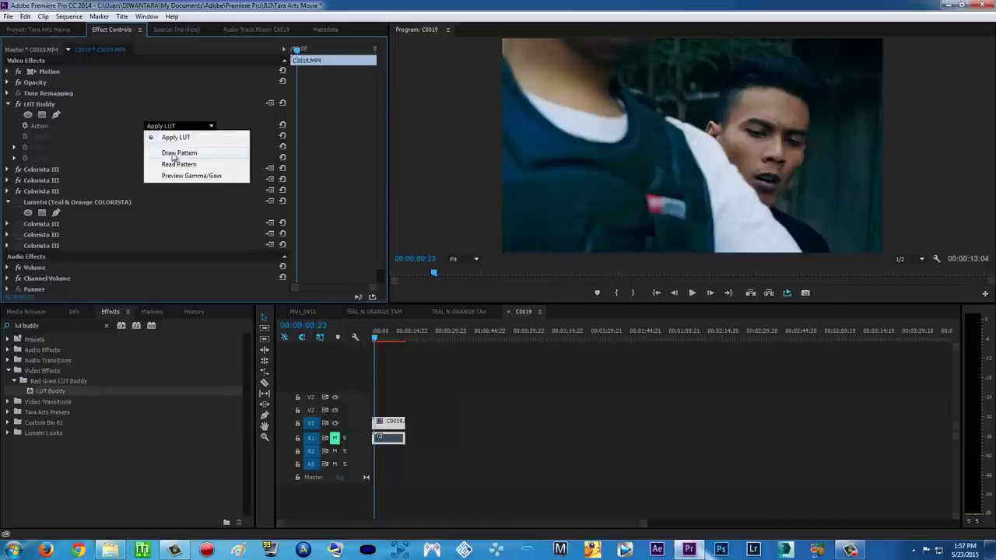
{"action": "left_click", "coordinate": [183, 153]}
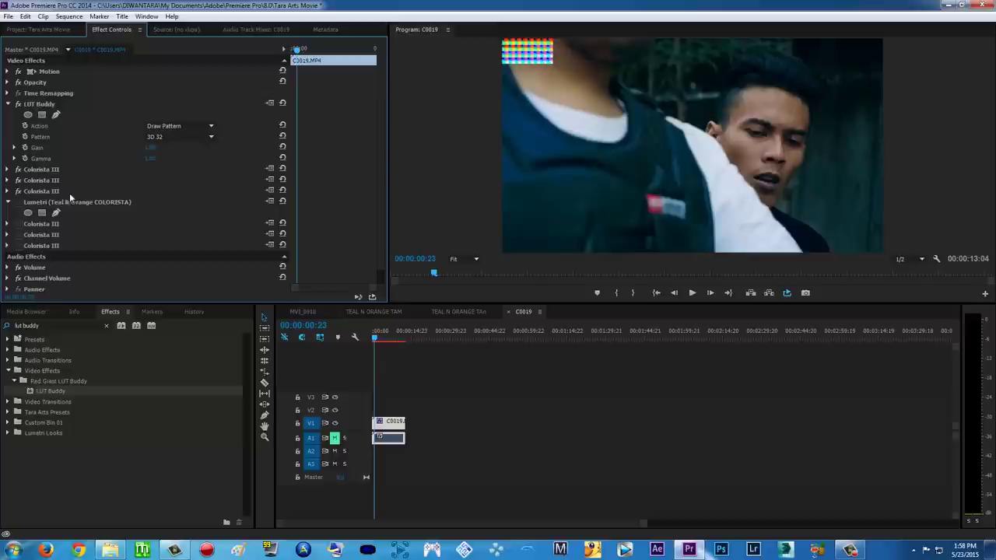
Step: Duplicate the LUT Buddy effect on the C0019 clip and place the copy directly below the third Colorista III
{"action": "left_click", "coordinate": [45, 106]}
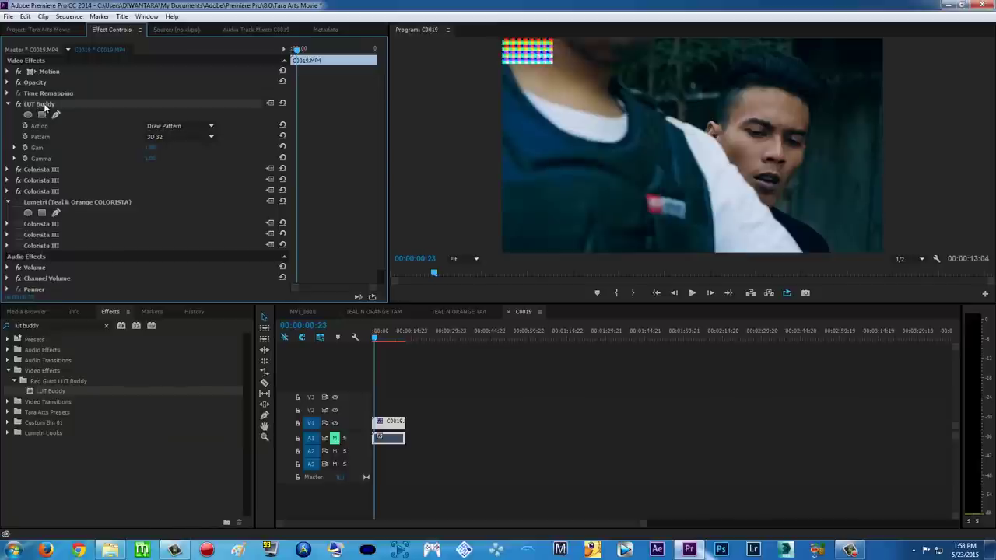
{"action": "key", "text": "ctrl+c"}
{"action": "key", "text": "ctrl+v"}
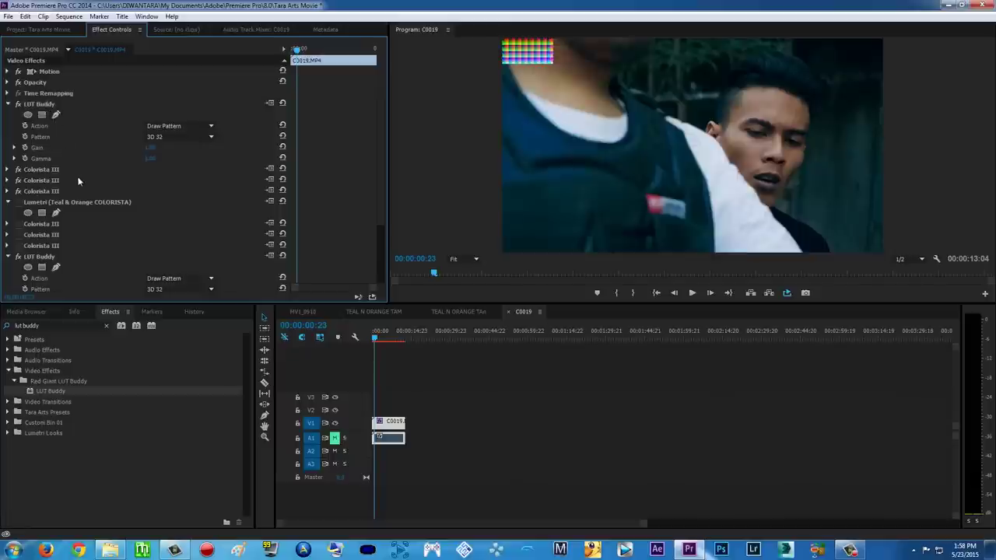
{"action": "left_click_drag", "start_coordinate": [44, 258], "coordinate": [75, 204]}
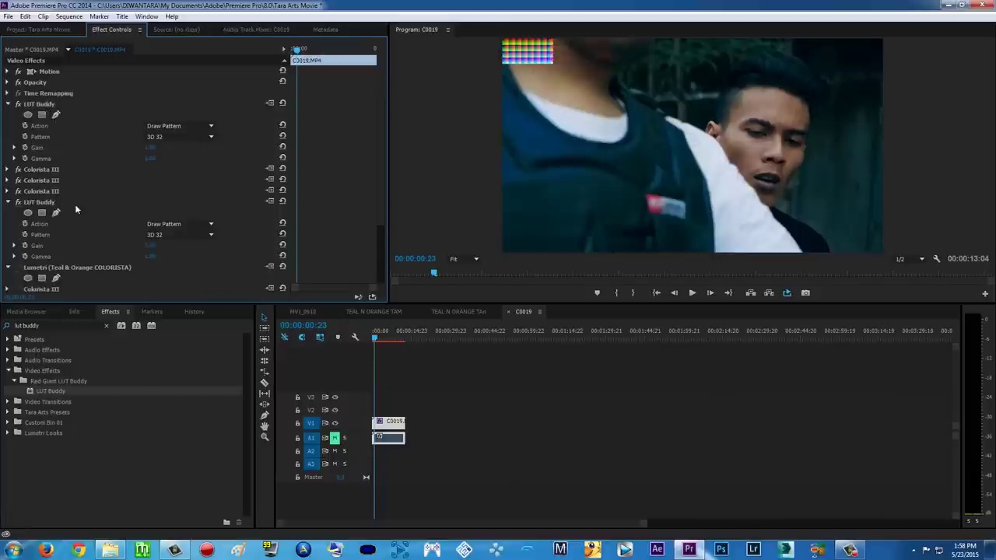
Step: Delete the three disabled Colorista III effects below Lumetri and the Lumetri (Teal & Orange COLORISTA) effect itself
{"action": "scroll", "coordinate": [35, 233], "scroll_direction": "down", "scroll_amount": 2}
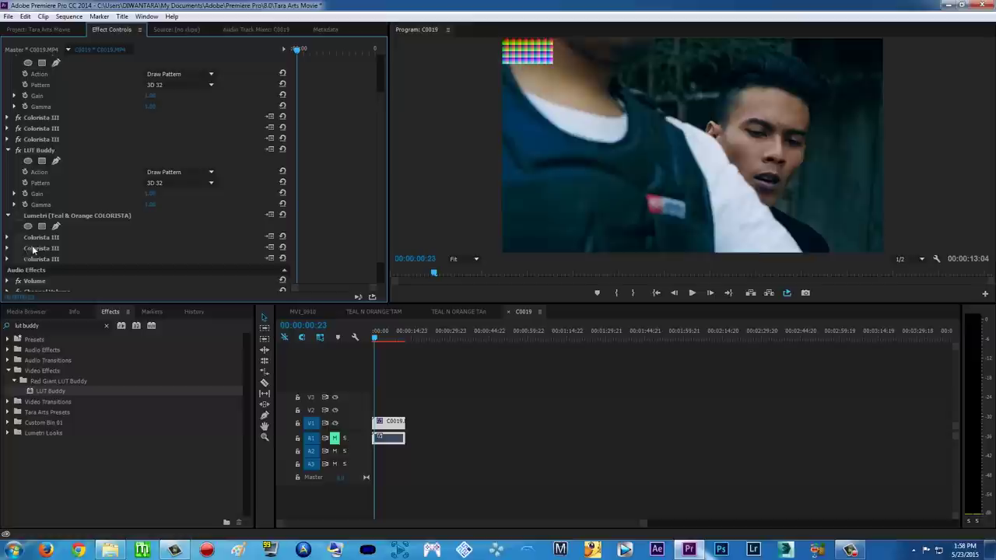
{"action": "left_click", "coordinate": [38, 237]}
{"action": "key", "text": "Delete"}
{"action": "left_click", "coordinate": [38, 236]}
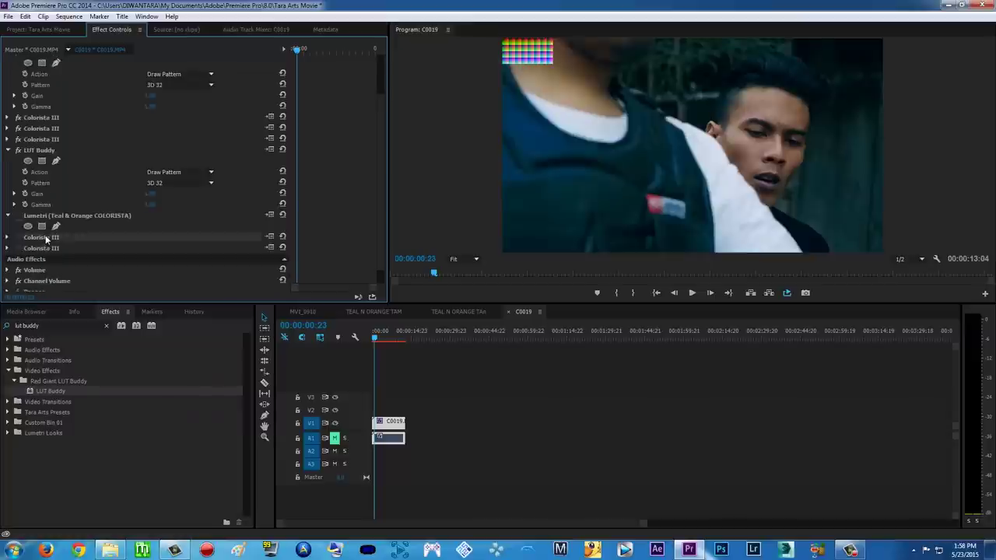
{"action": "key", "text": "Delete"}
{"action": "left_click", "coordinate": [46, 233]}
{"action": "key", "text": "Delete"}
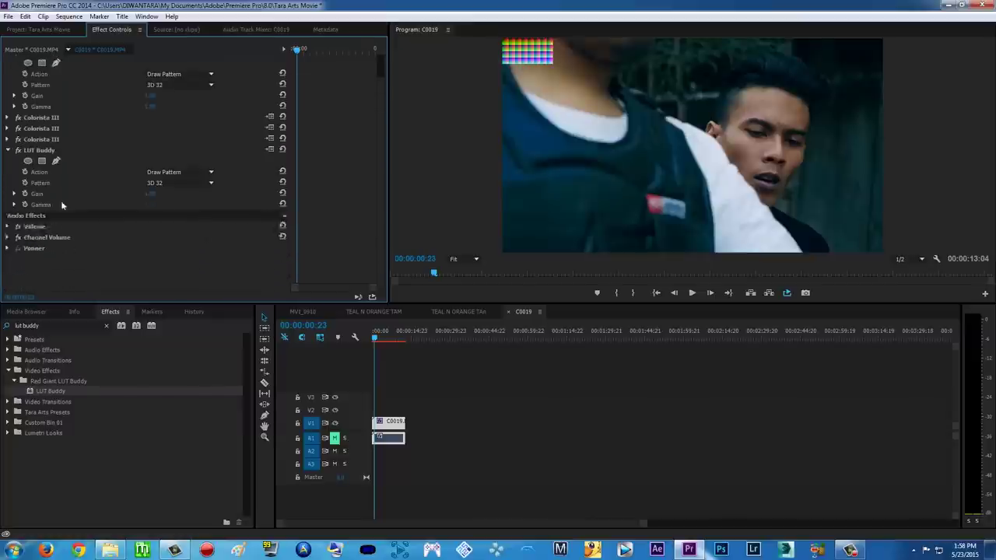
{"action": "left_click", "coordinate": [54, 216]}
{"action": "key", "text": "Delete"}
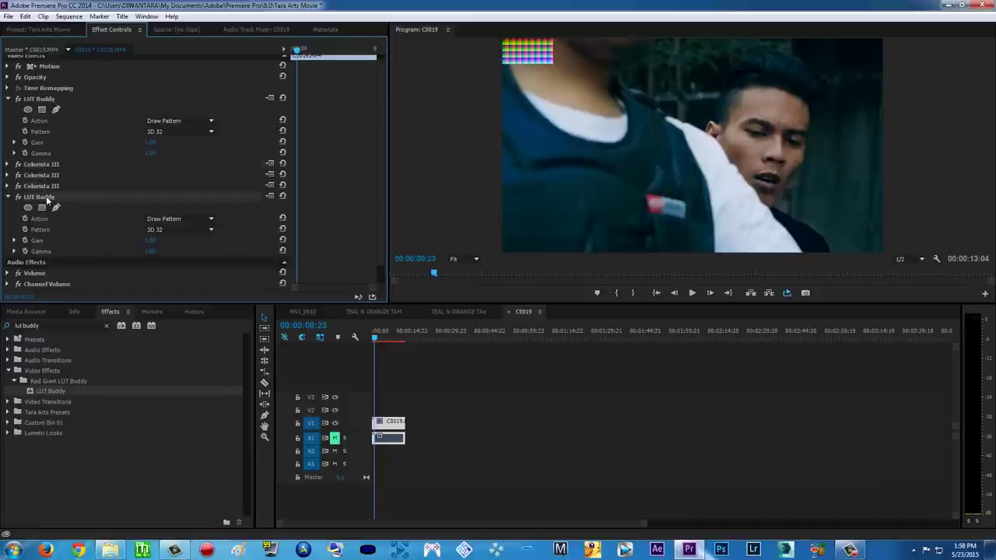
Step: Set the second LUT Buddy's Action to Read Pattern, and check its setup dialog for a stored LUT
{"action": "left_click", "coordinate": [208, 220]}
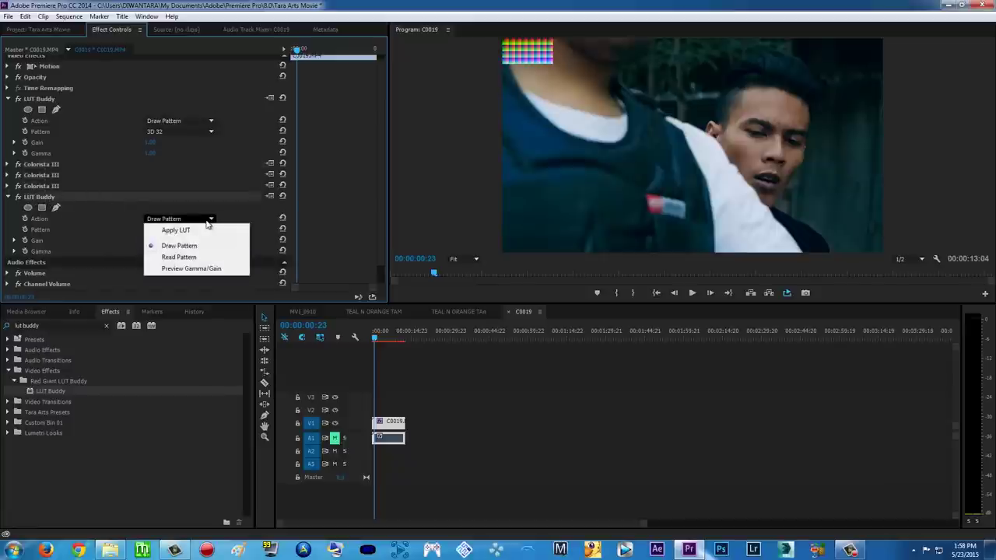
{"action": "left_click", "coordinate": [186, 258]}
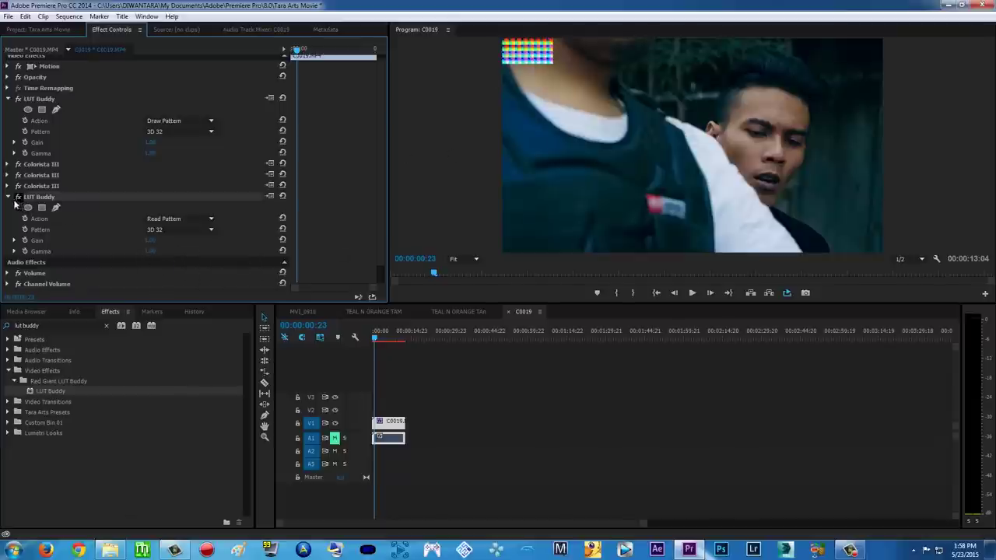
{"action": "left_click", "coordinate": [272, 196]}
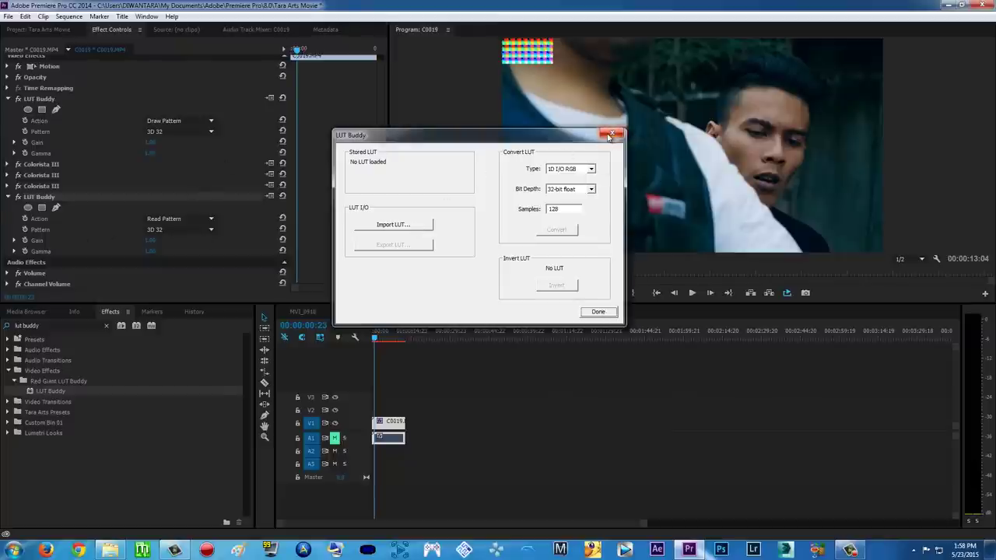
{"action": "left_click", "coordinate": [597, 312]}
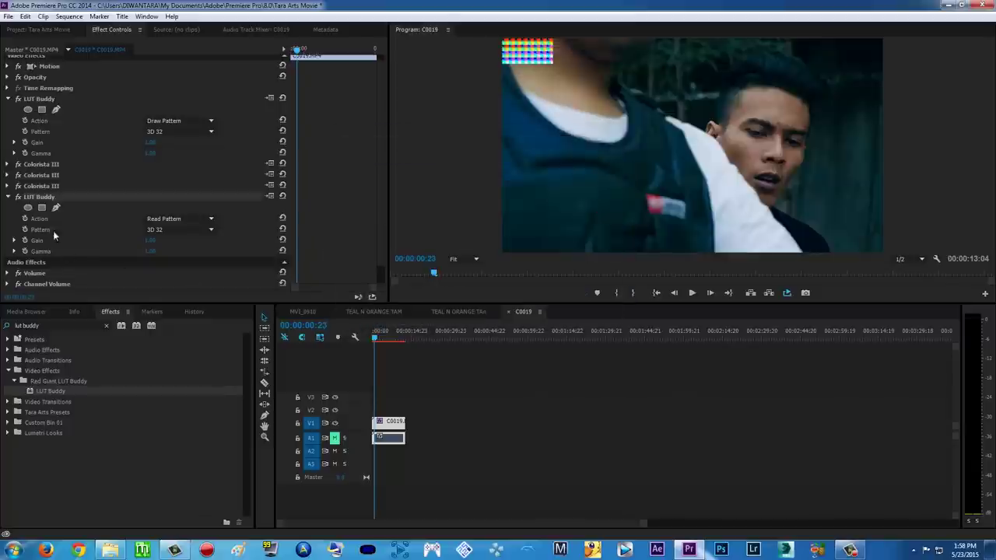
{"action": "left_click", "coordinate": [8, 198]}
{"action": "left_click", "coordinate": [270, 201]}
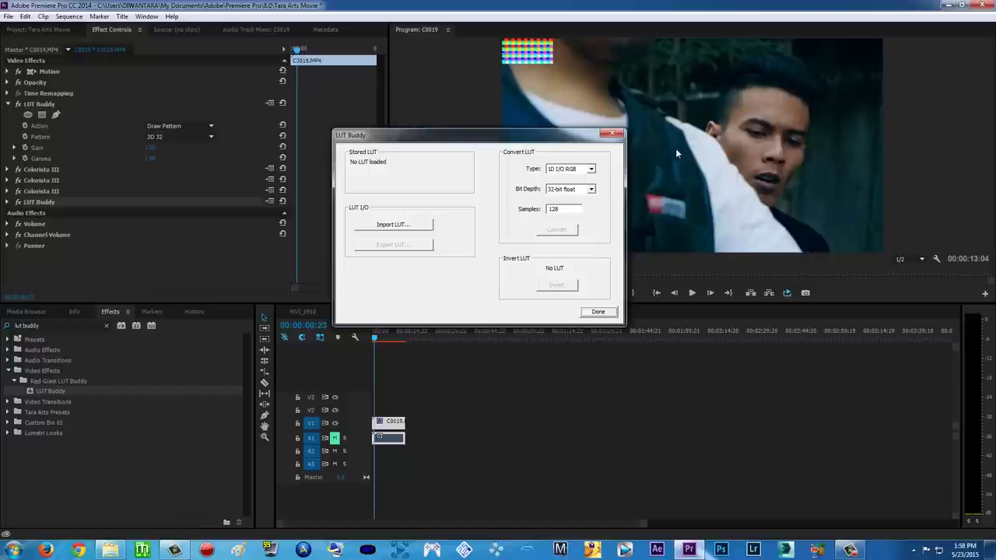
{"action": "left_click", "coordinate": [608, 312]}
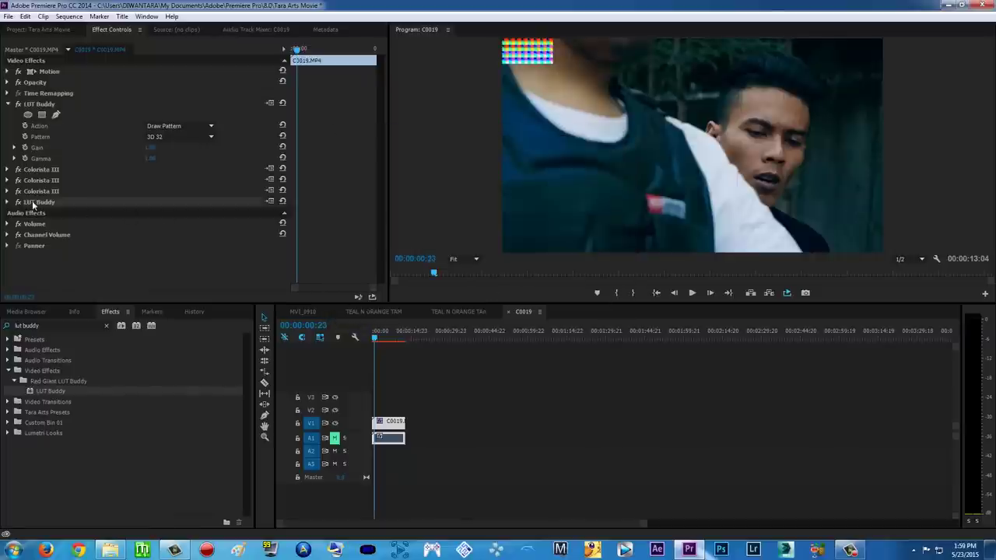
Step: Replace the second LUT Buddy with a fresh one below the Colorista III effects, set to Read Pattern, and check its setup dialog
{"action": "key", "text": "Delete"}
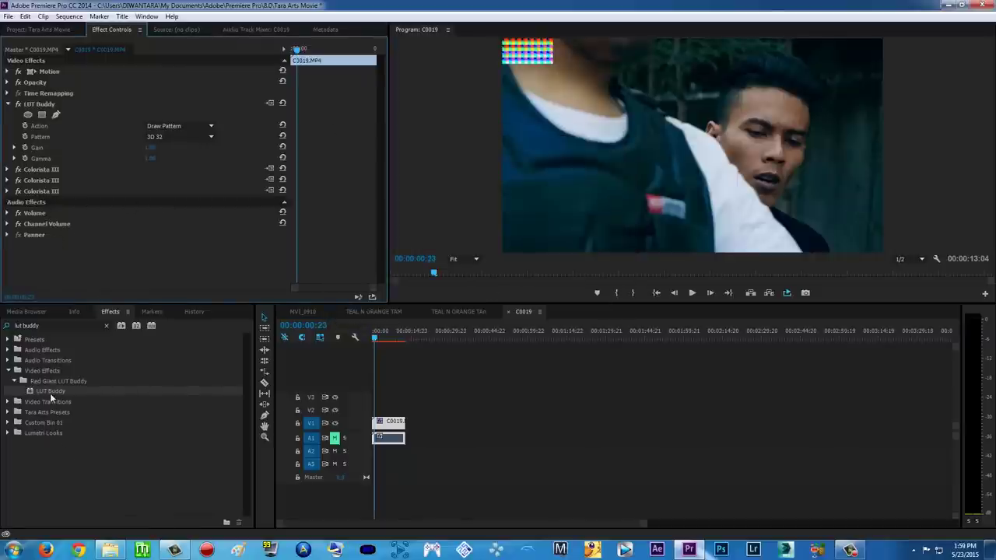
{"action": "left_click_drag", "start_coordinate": [51, 399], "coordinate": [67, 197]}
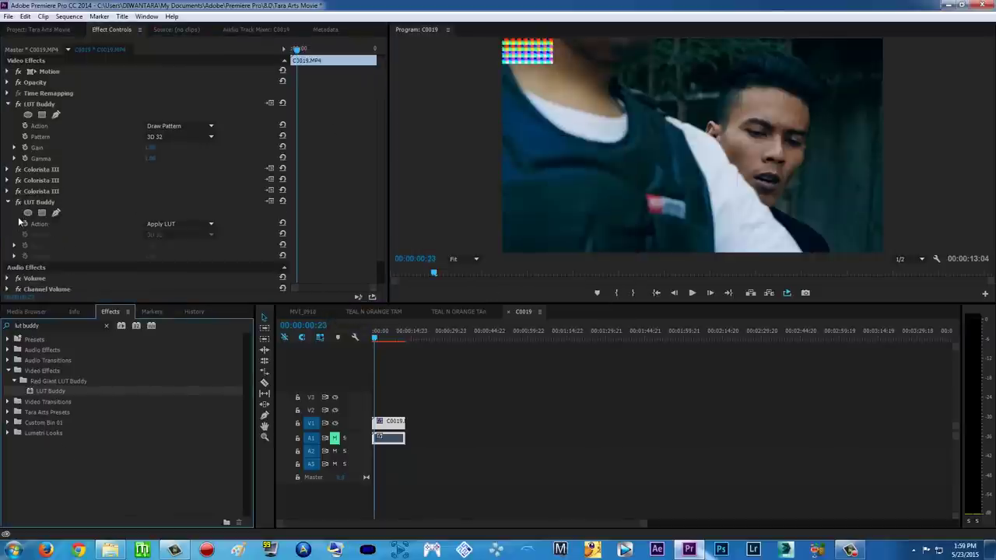
{"action": "left_click", "coordinate": [206, 224]}
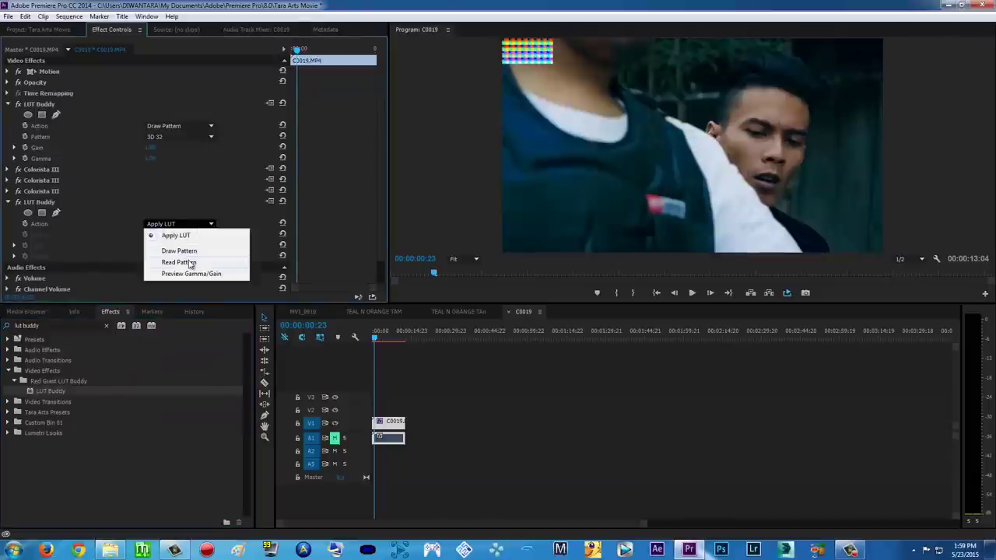
{"action": "left_click", "coordinate": [183, 263]}
{"action": "left_click", "coordinate": [270, 202]}
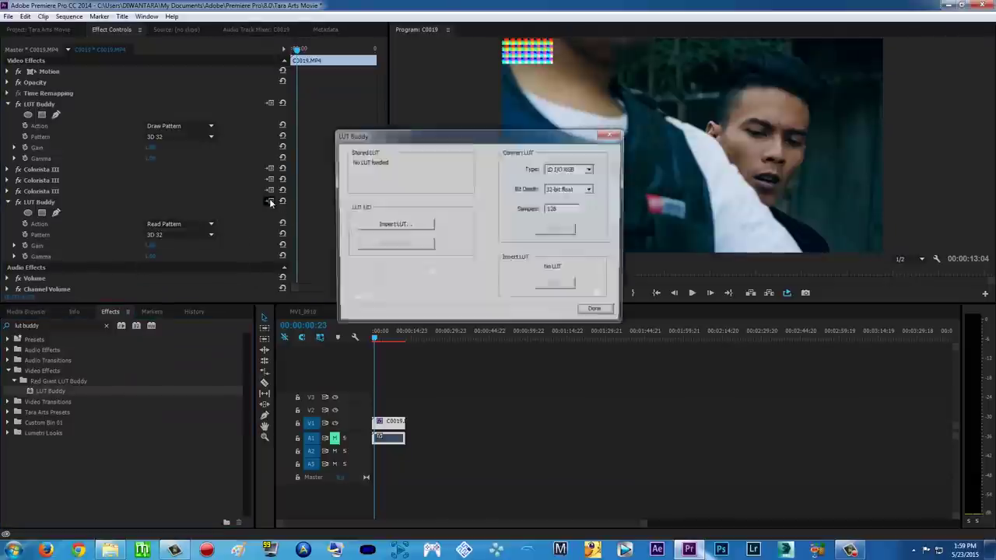
{"action": "left_click", "coordinate": [597, 311]}
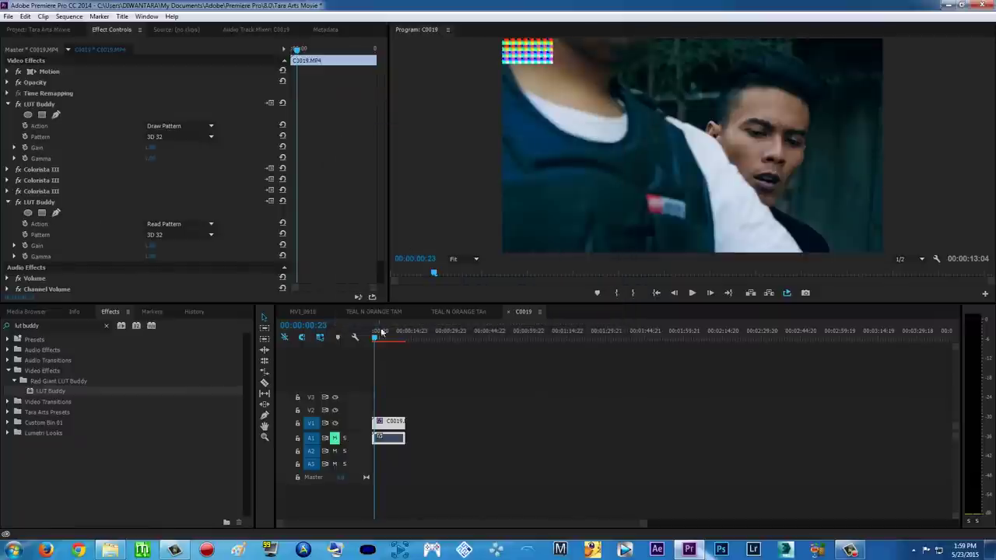
Step: Play the sequence to about 3 seconds and set the Program monitor's playback resolution to Full
{"action": "key", "text": "space"}
{"action": "key", "text": "space"}
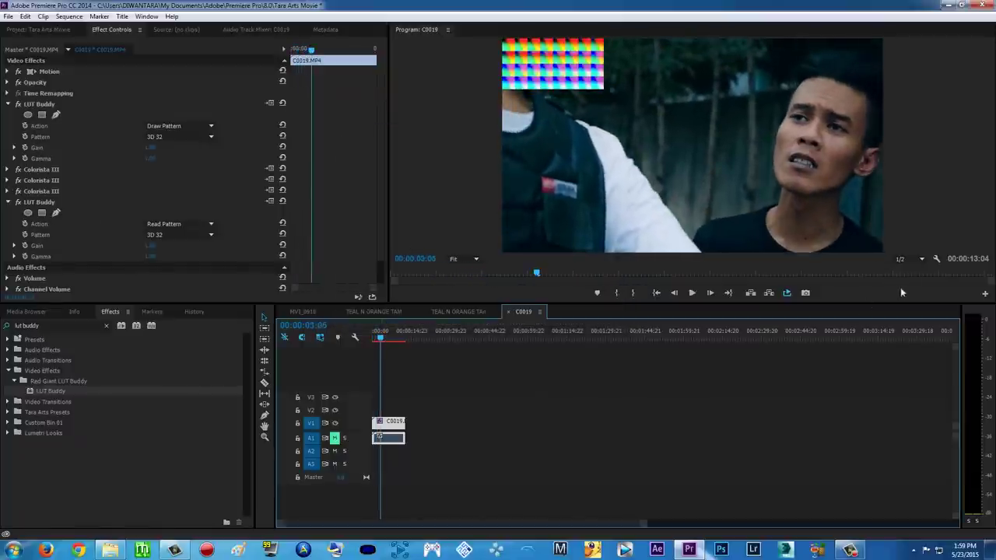
{"action": "left_click", "coordinate": [906, 258]}
{"action": "left_click", "coordinate": [907, 268]}
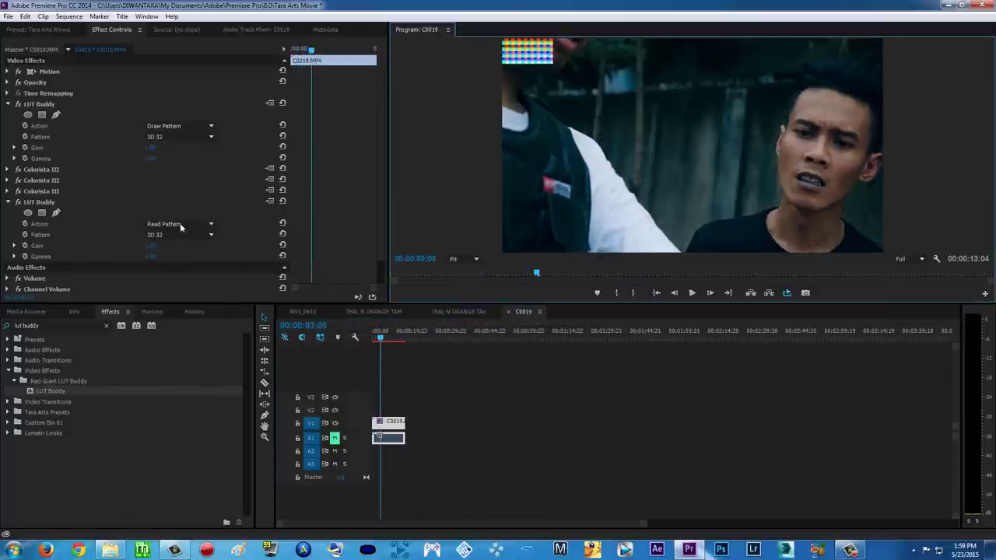
Step: Export the LUT stored in the second LUT Buddy as Teal & Orange COLORISTA.cube, replacing the existing file in the LUT folder
{"action": "left_click", "coordinate": [269, 201]}
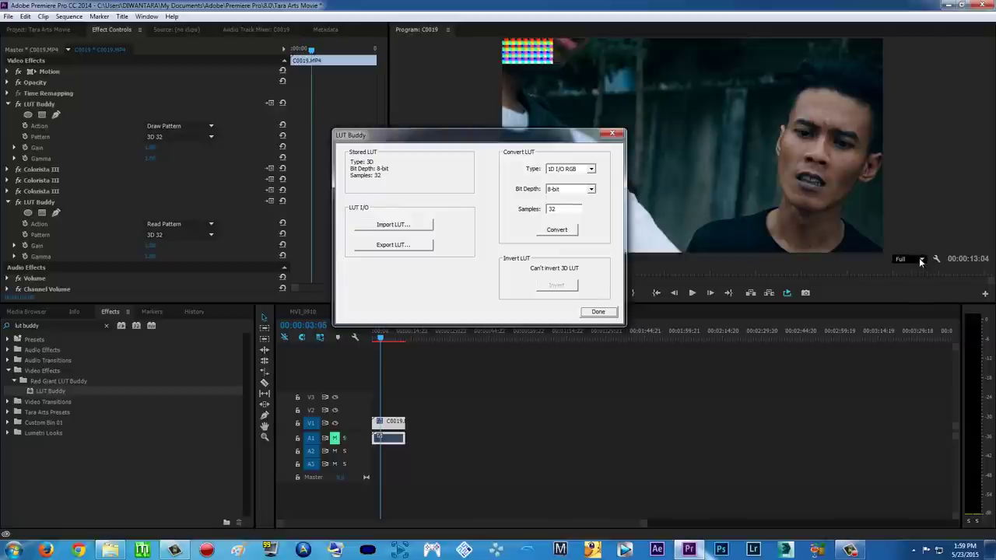
{"action": "left_click", "coordinate": [383, 340]}
{"action": "left_click_drag", "start_coordinate": [383, 339], "coordinate": [423, 341]}
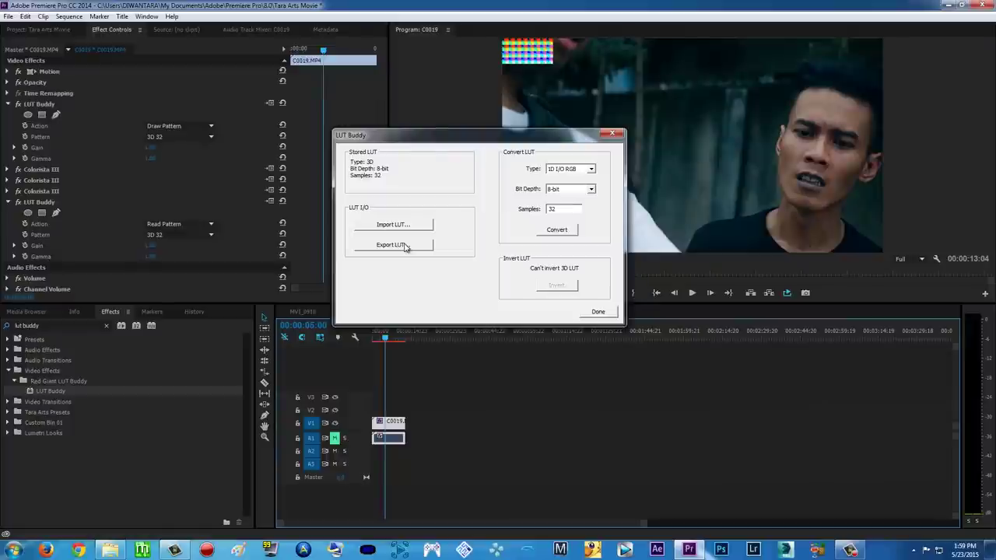
{"action": "left_click", "coordinate": [394, 245]}
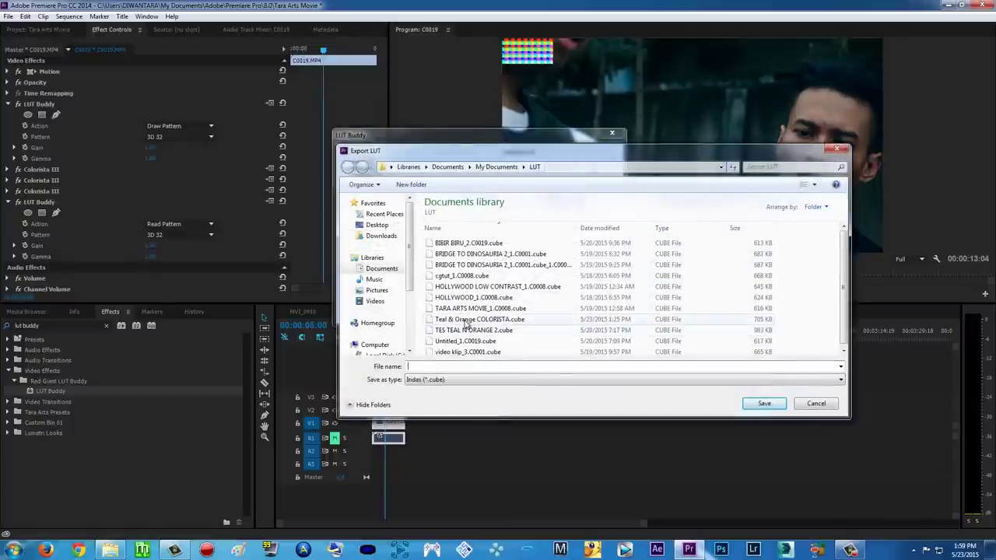
{"action": "left_click", "coordinate": [498, 319]}
{"action": "left_click", "coordinate": [768, 403]}
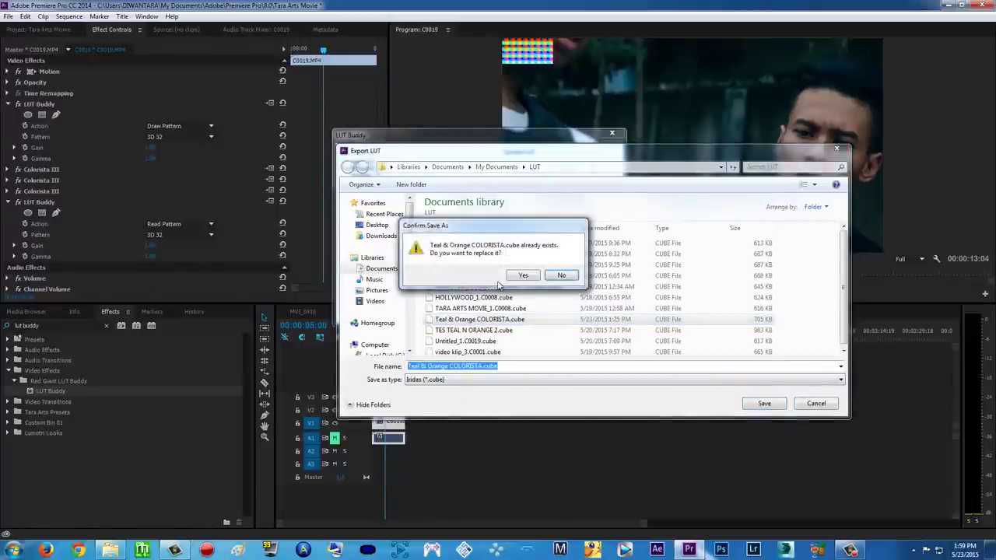
{"action": "left_click", "coordinate": [522, 277]}
{"action": "left_click", "coordinate": [597, 312]}
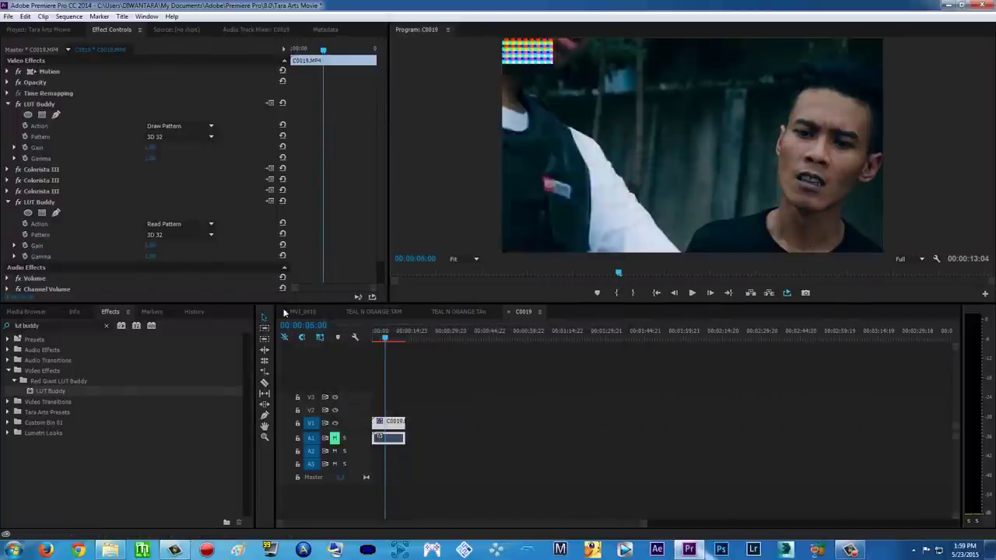
Step: Disable both LUT Buddy effects and the three Colorista III effects on the C0019 clip, and collapse both LUT Buddy effects
{"action": "left_click", "coordinate": [7, 202]}
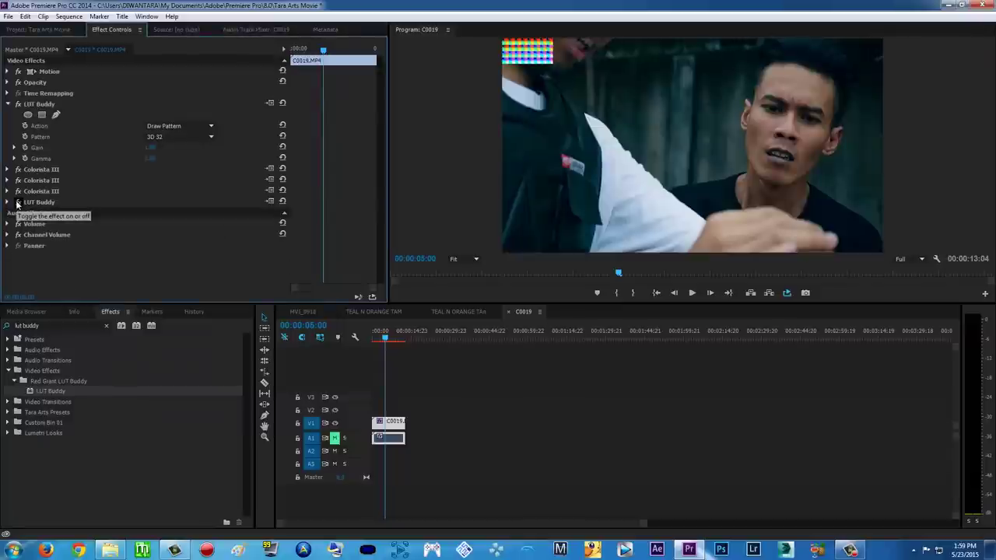
{"action": "left_click", "coordinate": [18, 191]}
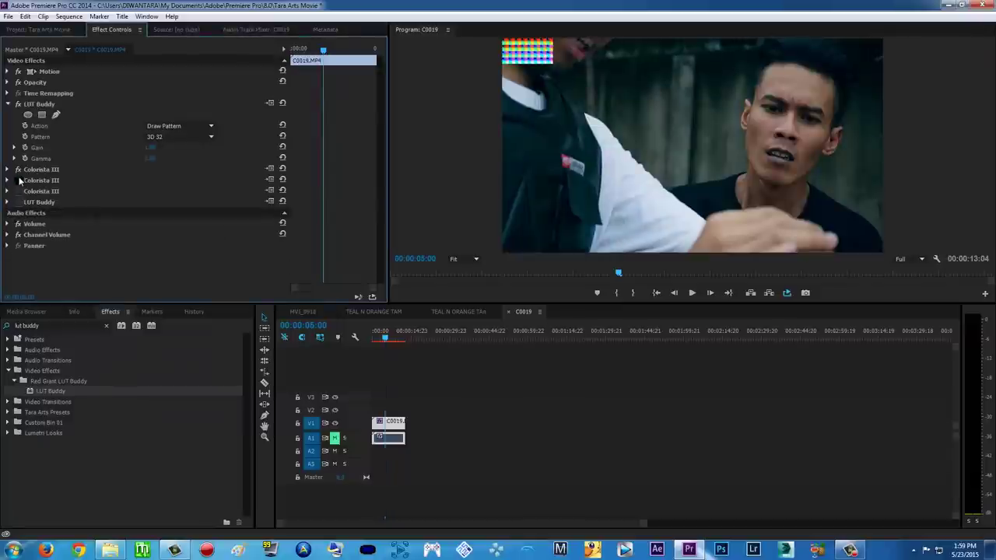
{"action": "left_click", "coordinate": [18, 179]}
{"action": "left_click", "coordinate": [18, 169]}
{"action": "left_click", "coordinate": [18, 104]}
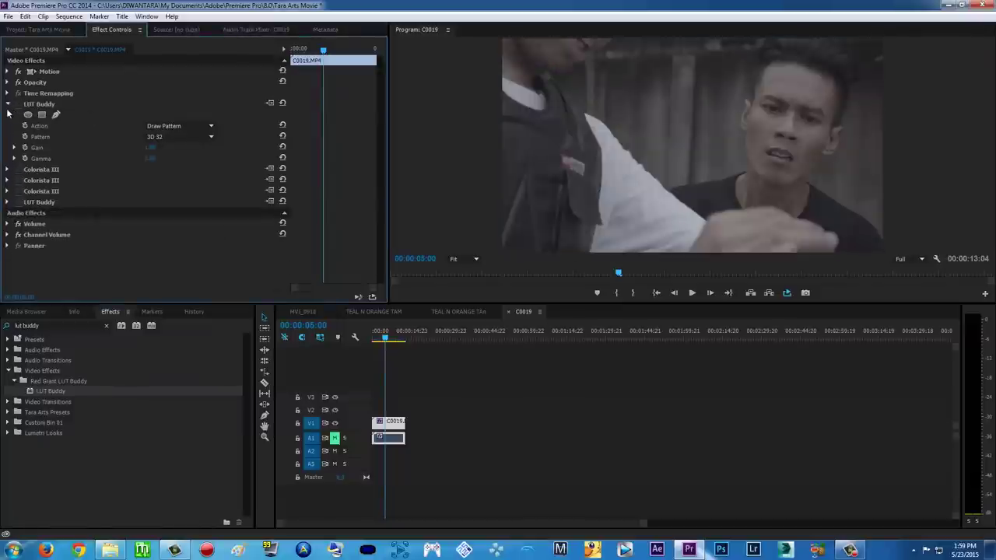
{"action": "left_click", "coordinate": [8, 104]}
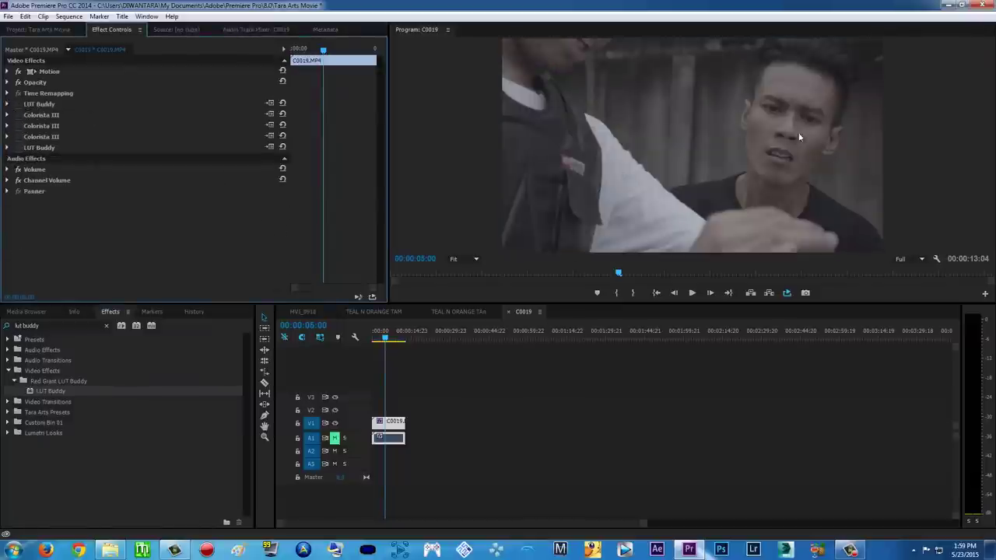
Step: Clear the effects search and apply the B&W Blue Filter from the Lumetri Desaturation looks to the C0019 clip
{"action": "left_click", "coordinate": [106, 326]}
{"action": "left_click", "coordinate": [8, 411]}
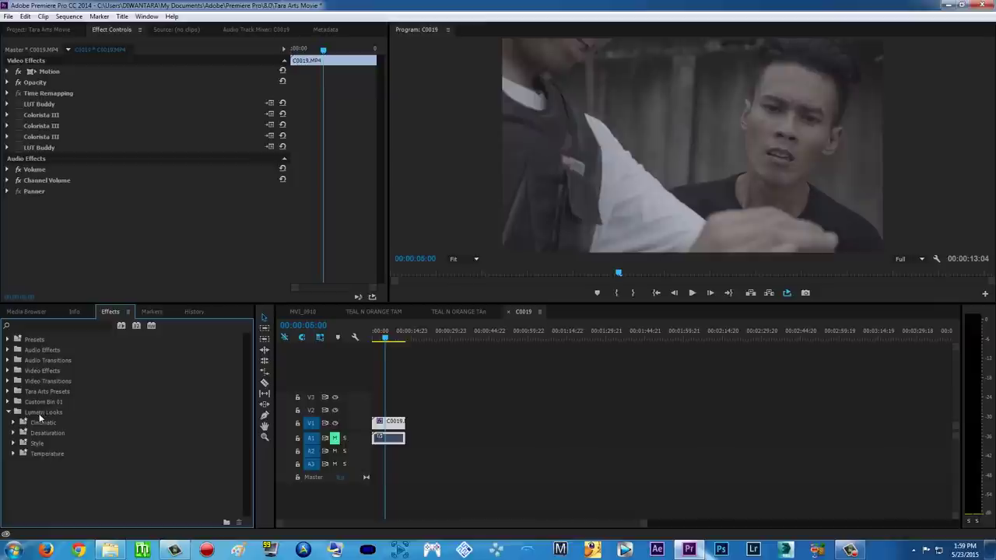
{"action": "left_click", "coordinate": [14, 433]}
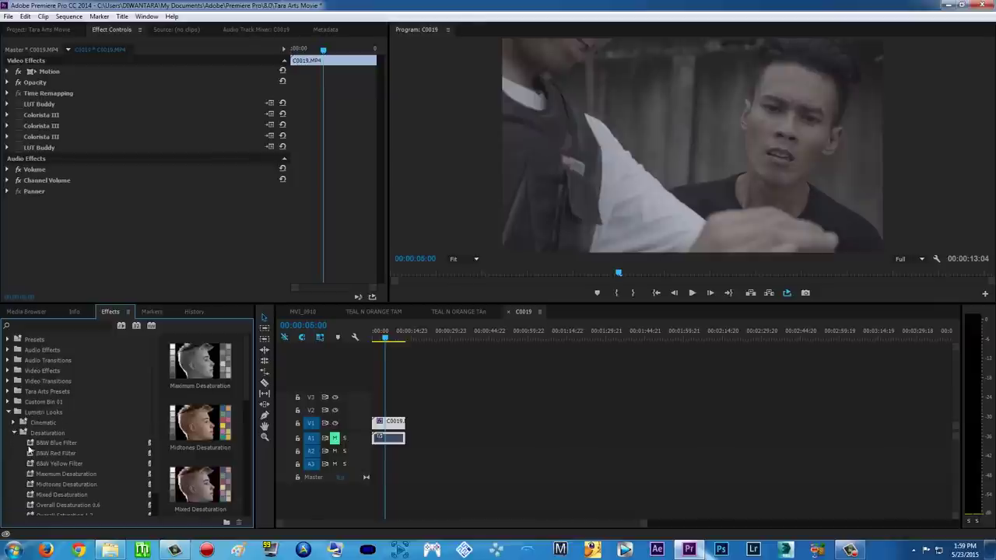
{"action": "left_click_drag", "start_coordinate": [31, 443], "coordinate": [390, 426]}
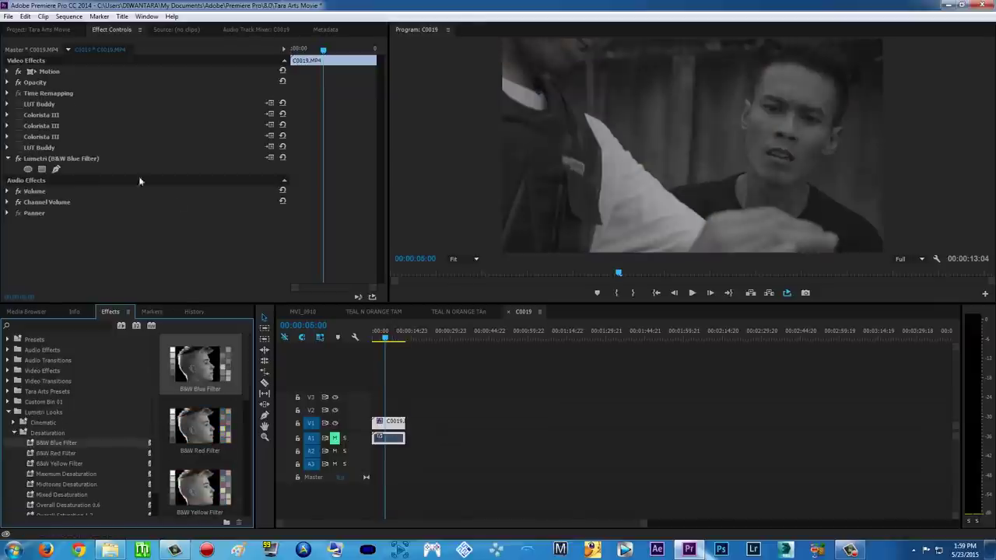
Step: Load Teal & Orange COLORISTA.cube into the clip's Lumetri effect in place of the B&W Blue Filter look
{"action": "left_click", "coordinate": [64, 162]}
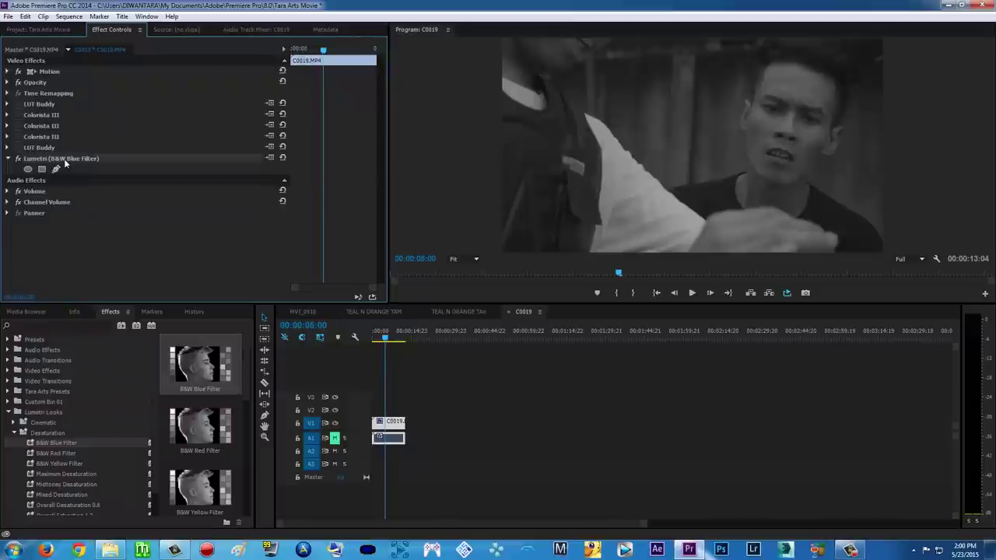
{"action": "left_click", "coordinate": [268, 159]}
{"action": "left_click_drag", "start_coordinate": [363, 23], "coordinate": [480, 38]}
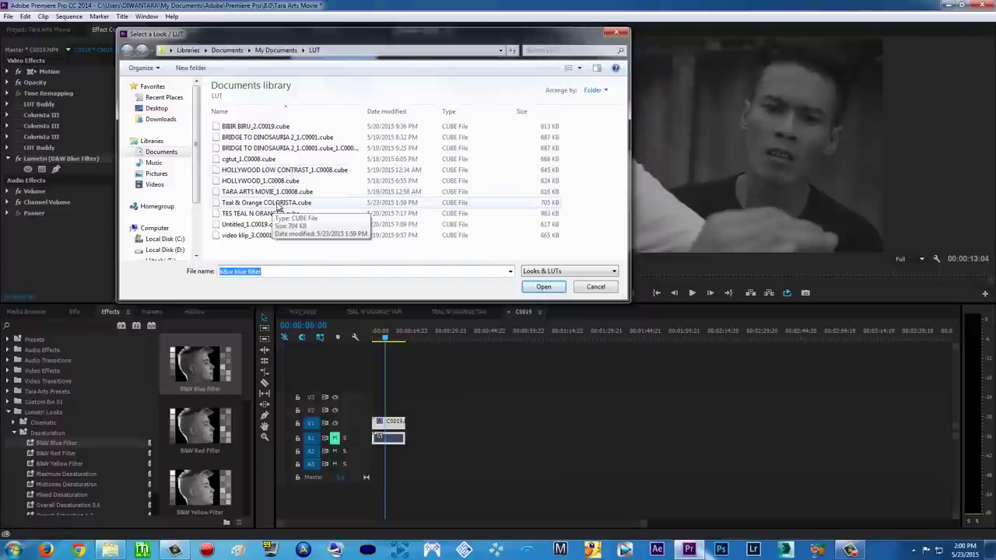
{"action": "double_click", "coordinate": [274, 203]}
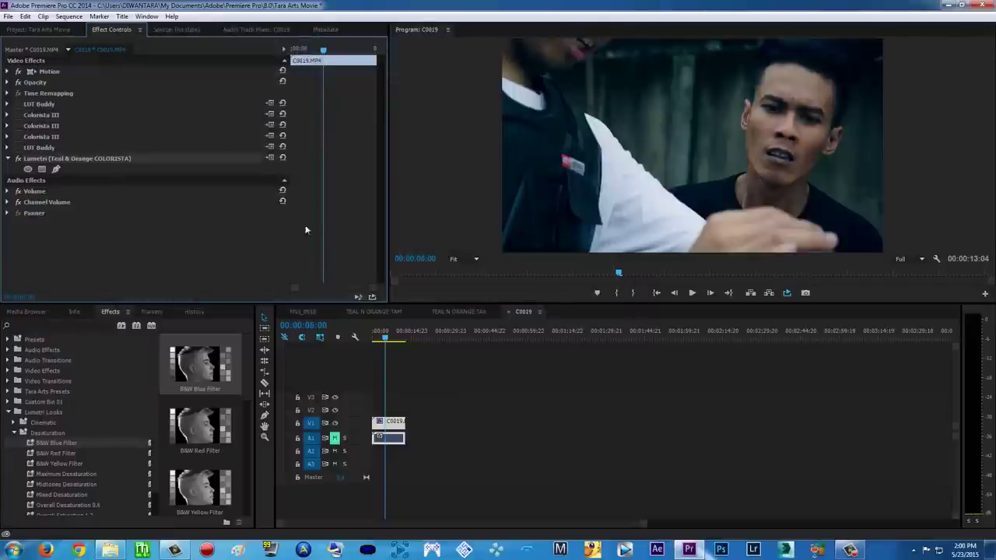
Step: Play part of the C0019 sequence to check playback with the Teal & Orange COLORISTA LUT applied through Lumetri
{"action": "left_click", "coordinate": [379, 336]}
{"action": "left_click", "coordinate": [692, 293]}
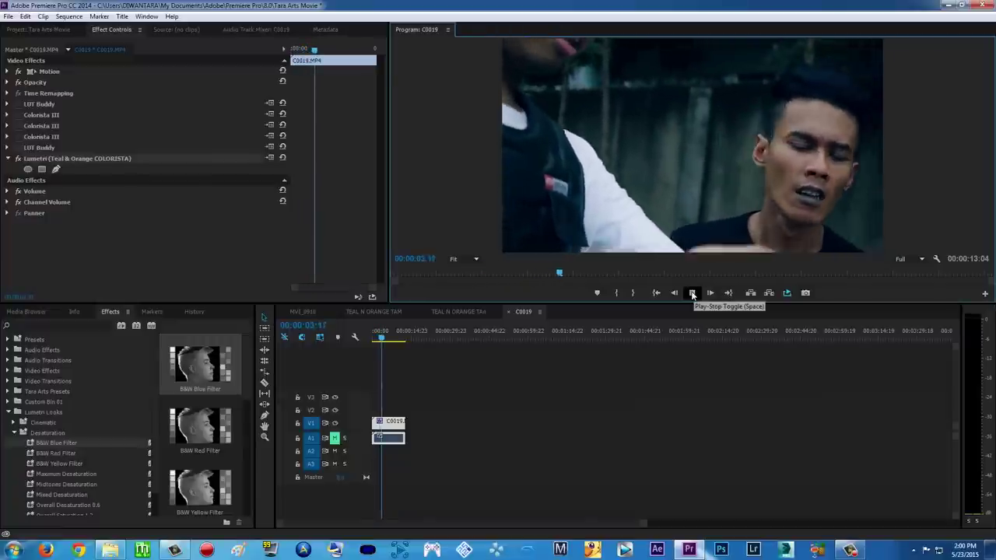
{"action": "left_click", "coordinate": [690, 294]}
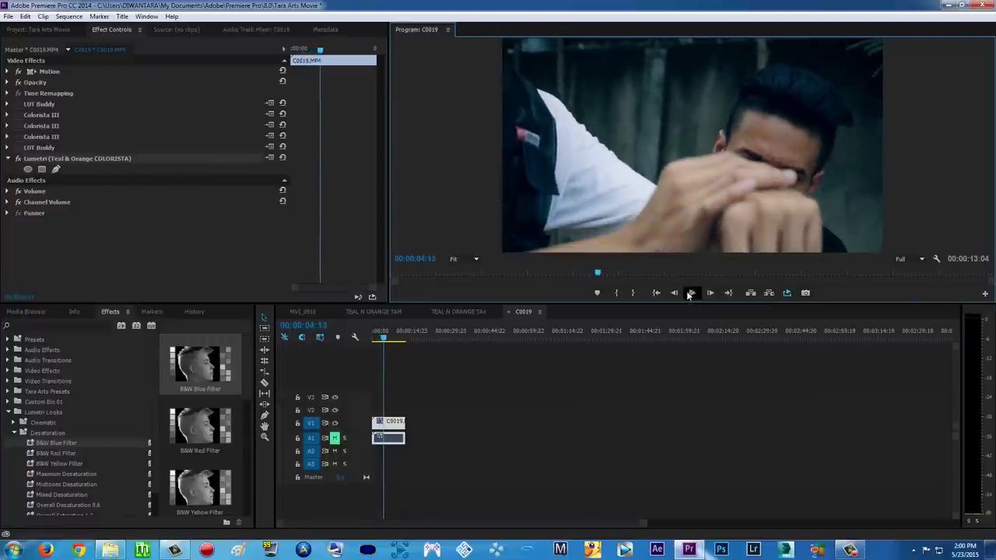
Step: Disable the Lumetri effect, re-enable the three Colorista III effects on the C0019 clip, and play the sequence from its start
{"action": "left_click", "coordinate": [17, 136]}
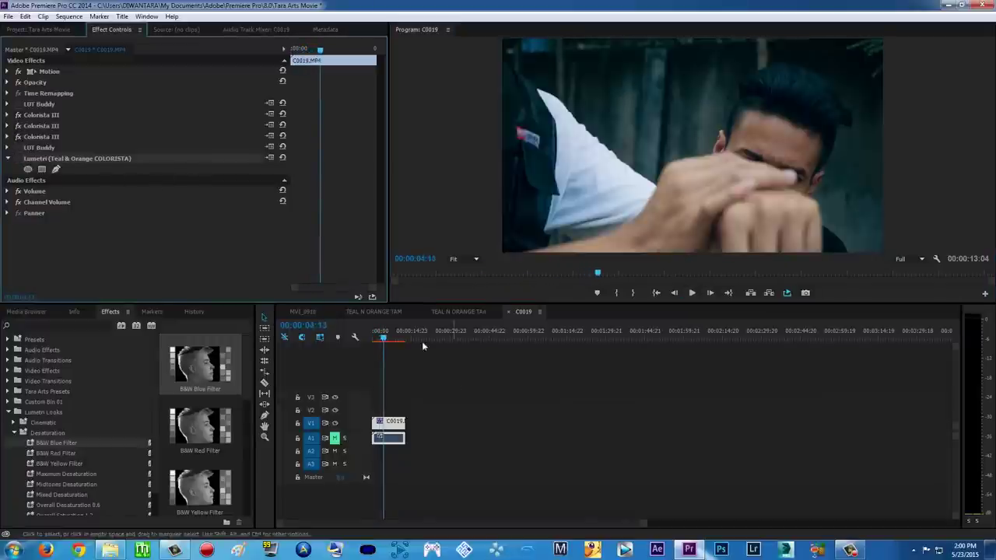
{"action": "key", "text": "Home"}
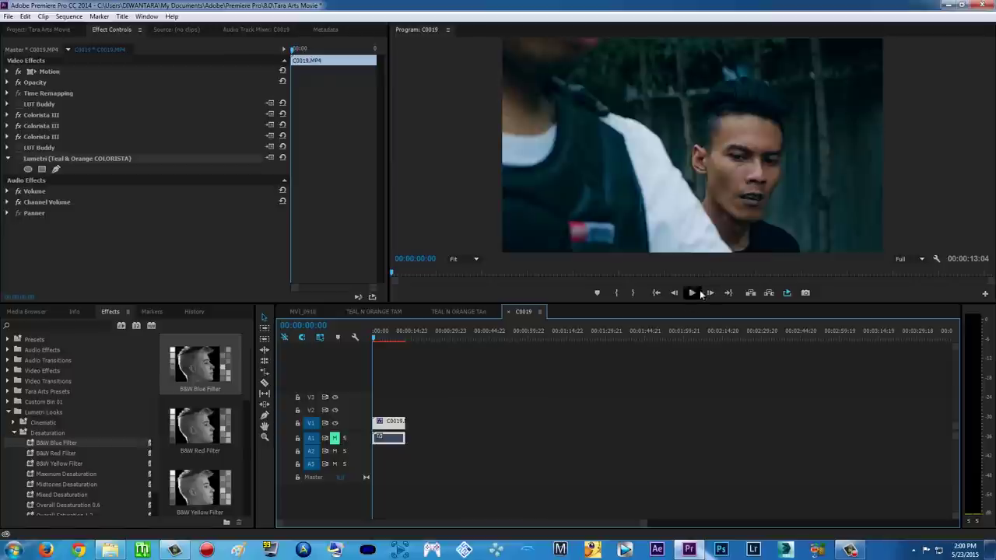
{"action": "left_click", "coordinate": [700, 292]}
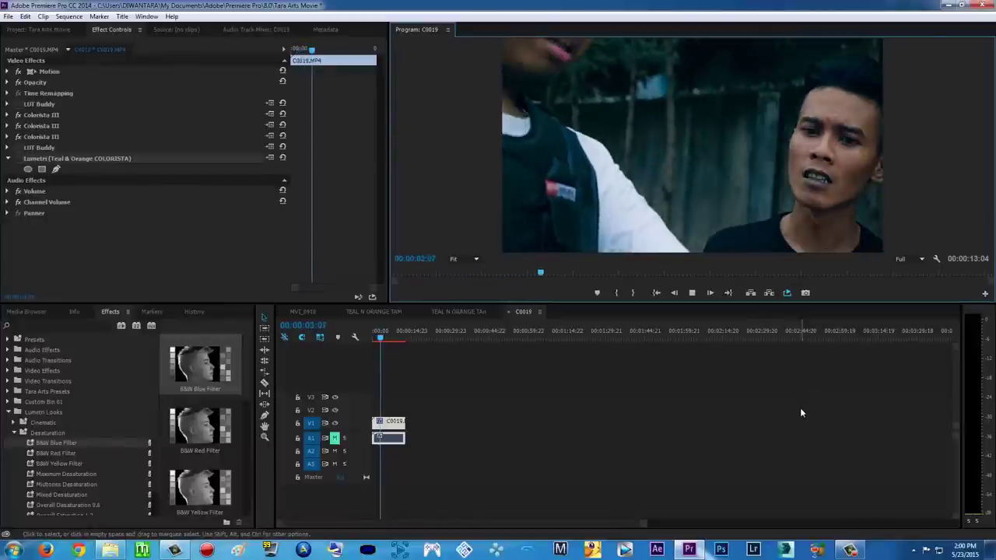
{"action": "left_click", "coordinate": [692, 293]}
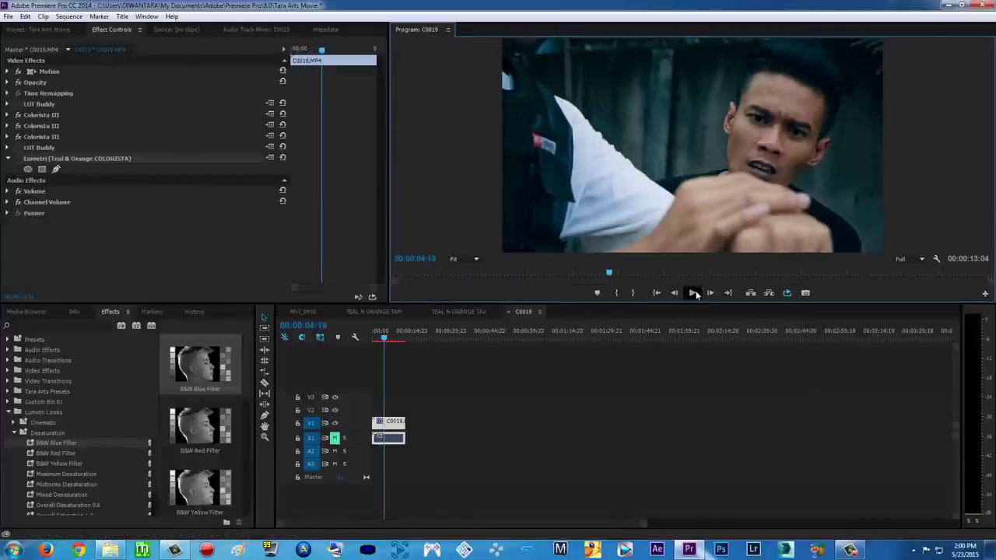
Step: Set the Program monitor's playback resolution to 1/2 and play the C0019 sequence from its start
{"action": "left_click", "coordinate": [911, 258]}
{"action": "left_click", "coordinate": [917, 280]}
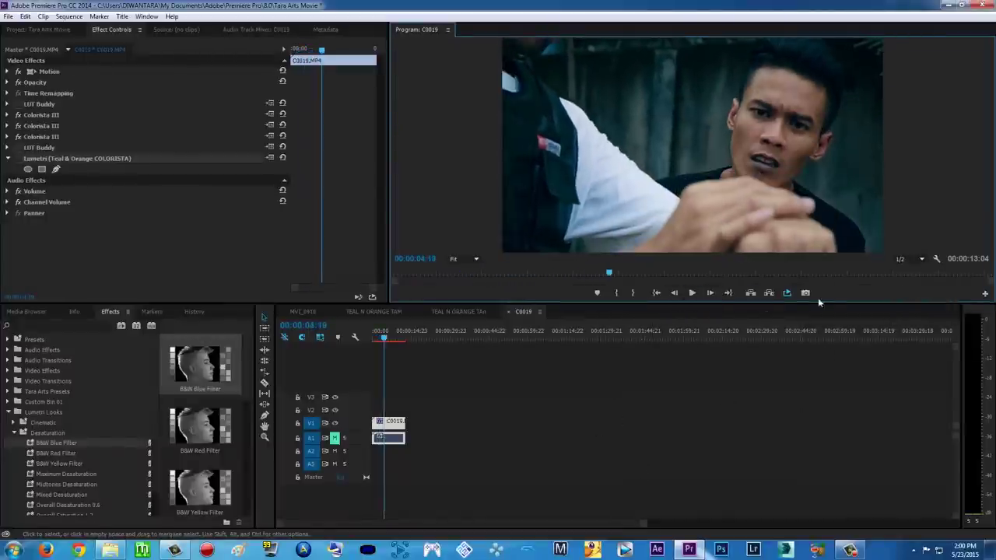
{"action": "left_click_drag", "start_coordinate": [383, 340], "coordinate": [373, 340]}
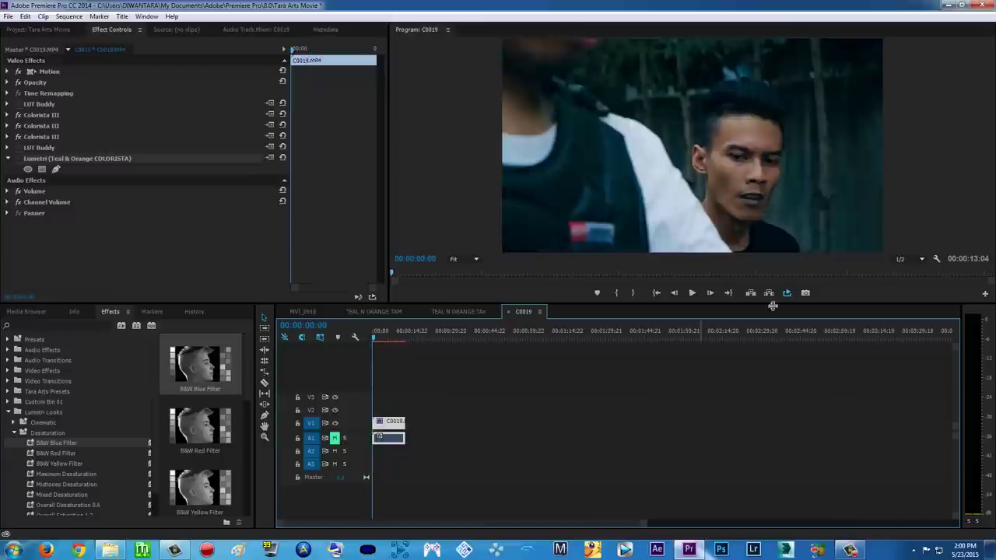
{"action": "left_click", "coordinate": [692, 292]}
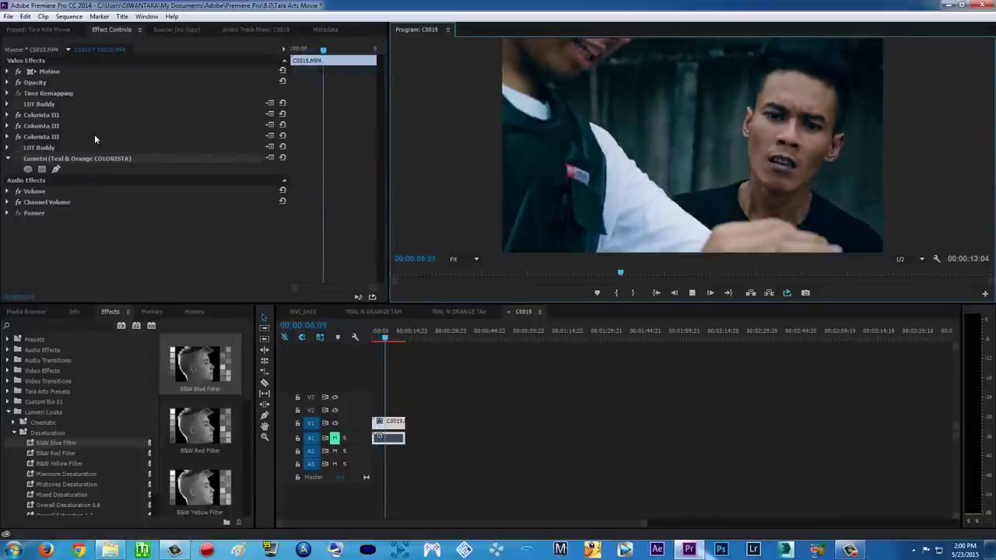
{"action": "left_click", "coordinate": [692, 292]}
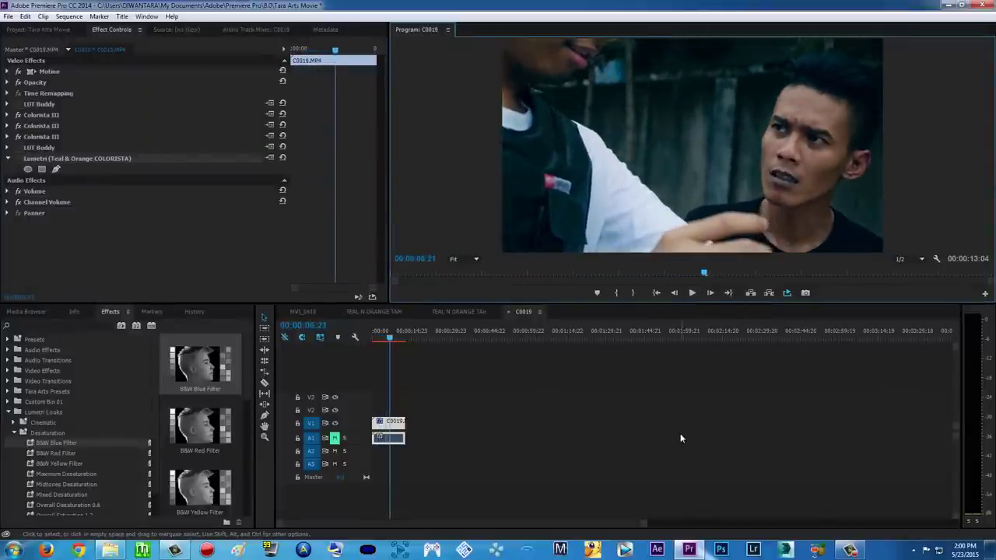
Step: Replay the C0019 sequence from its start to review the Colorista III grade at half resolution
{"action": "left_click_drag", "start_coordinate": [387, 345], "coordinate": [375, 342]}
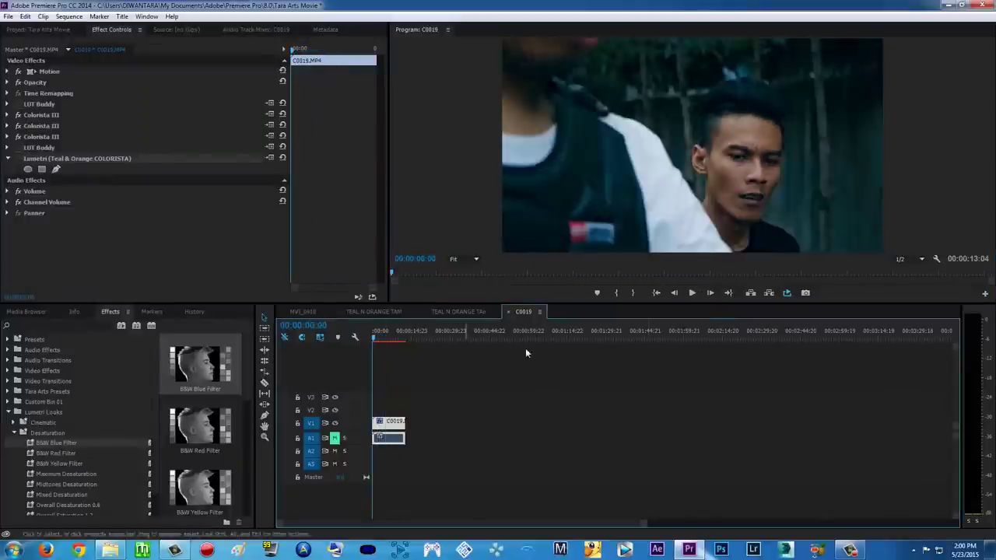
{"action": "left_click", "coordinate": [693, 292]}
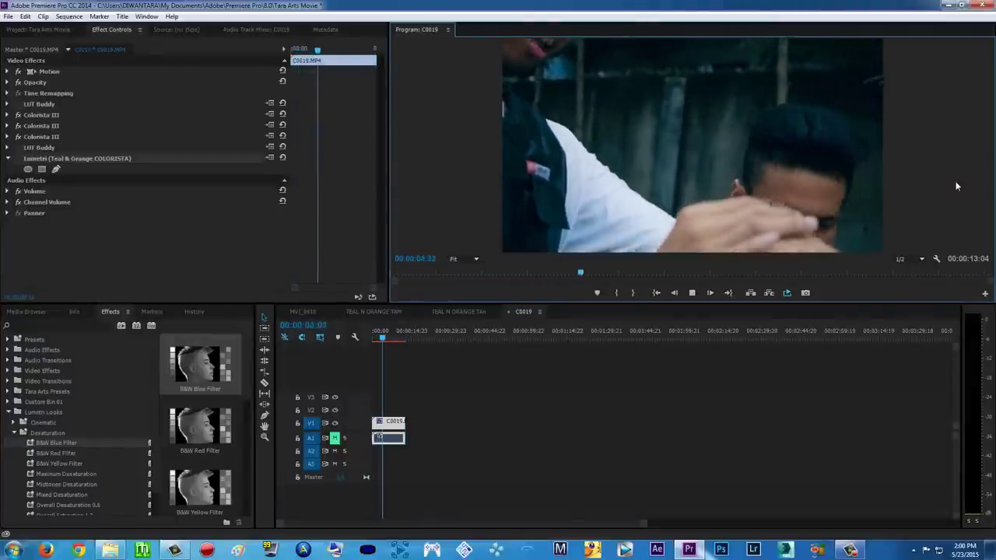
{"action": "left_click", "coordinate": [851, 550]}
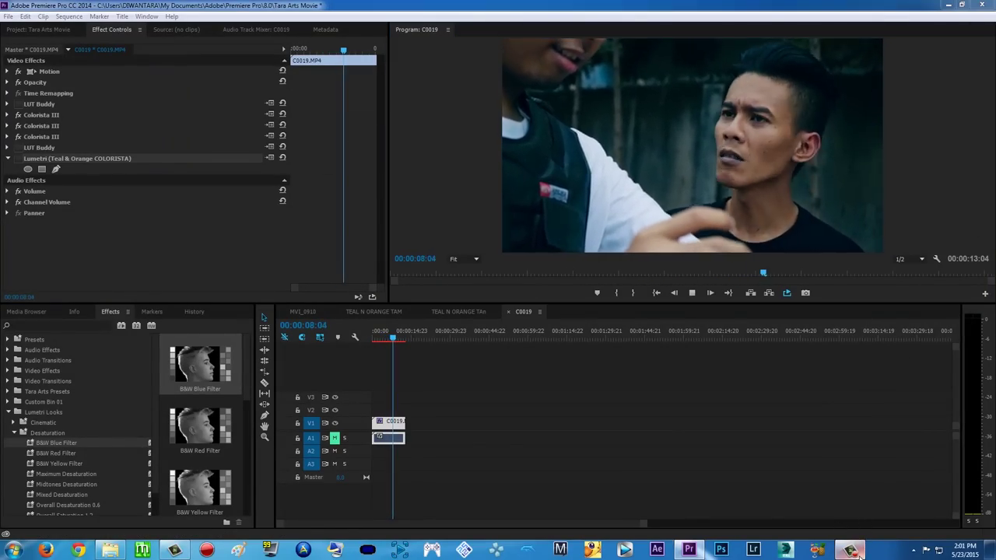